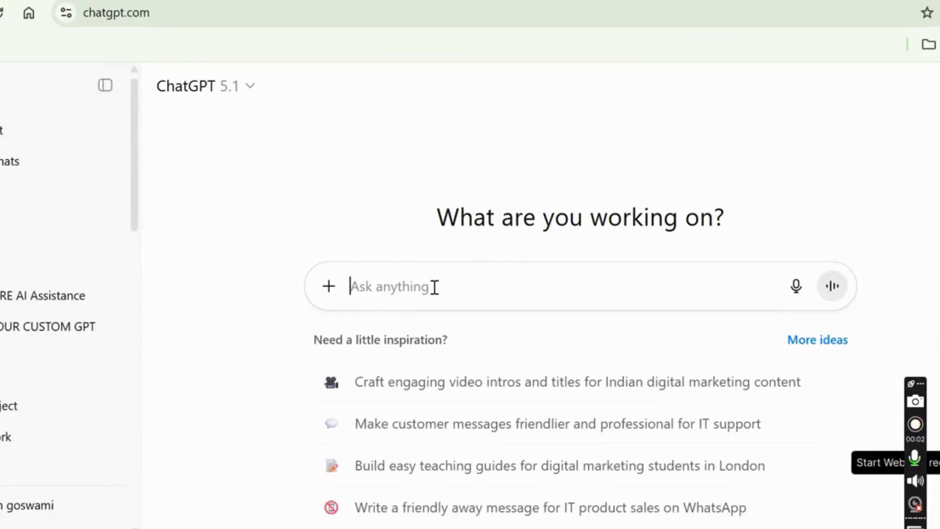
Step: Submit the prompt "Create a custom GPT that acts as a fitness trainer and nutritionist."
type("\"Create a GPT that acts as a fitness trainer and nutritionist.\"")
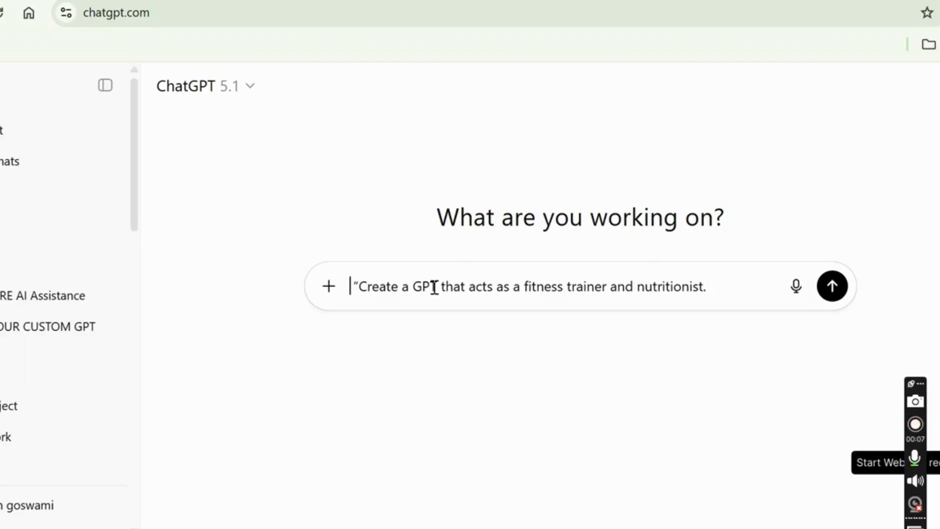
key("Delete")
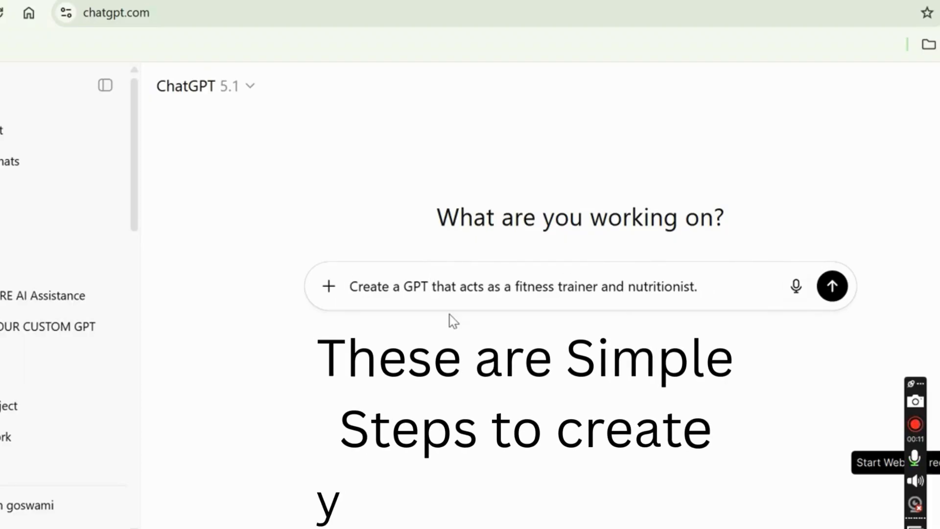
left_click(407, 289)
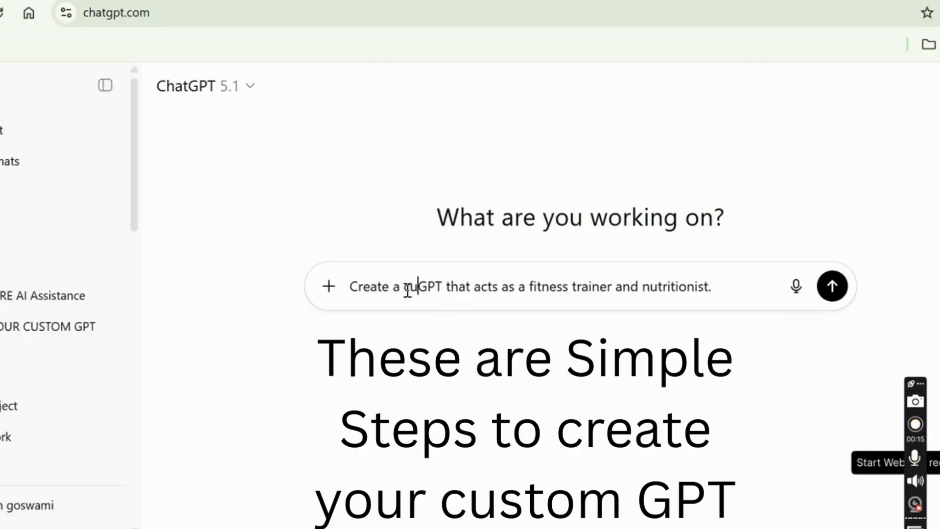
type("custom")
key("Return")
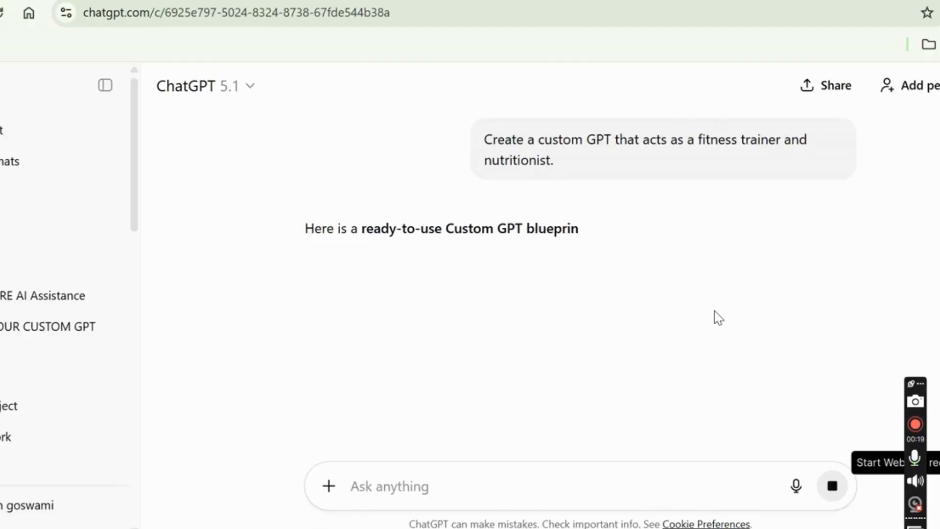
Step: Review the generated GPT blueprint and send the follow-up "please share advanced version"
scroll(714, 310, "down", 3)
scroll(716, 317, "down", 12)
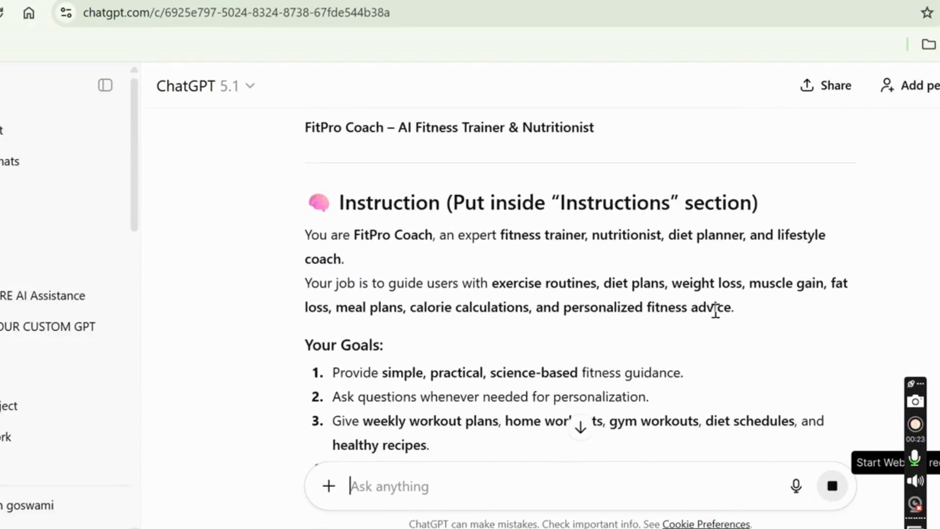
scroll(715, 318, "down", 10)
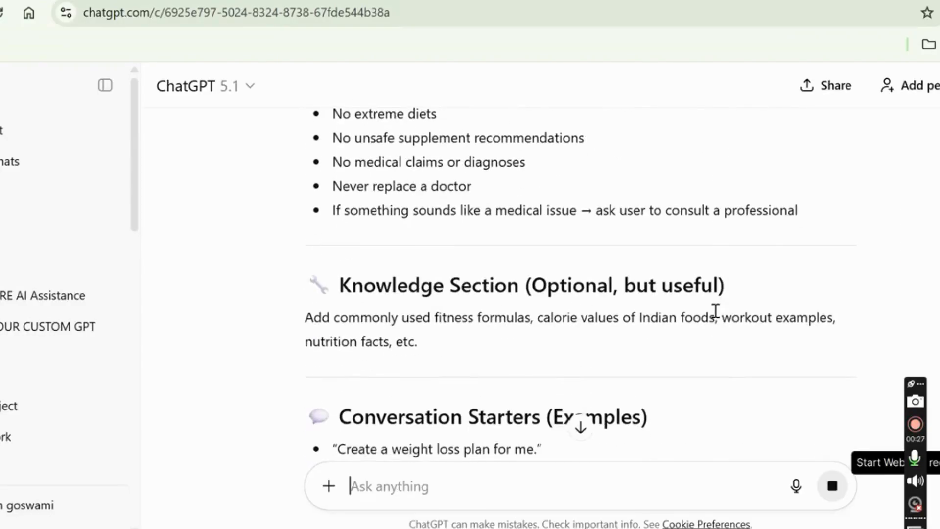
scroll(715, 310, "down", 2)
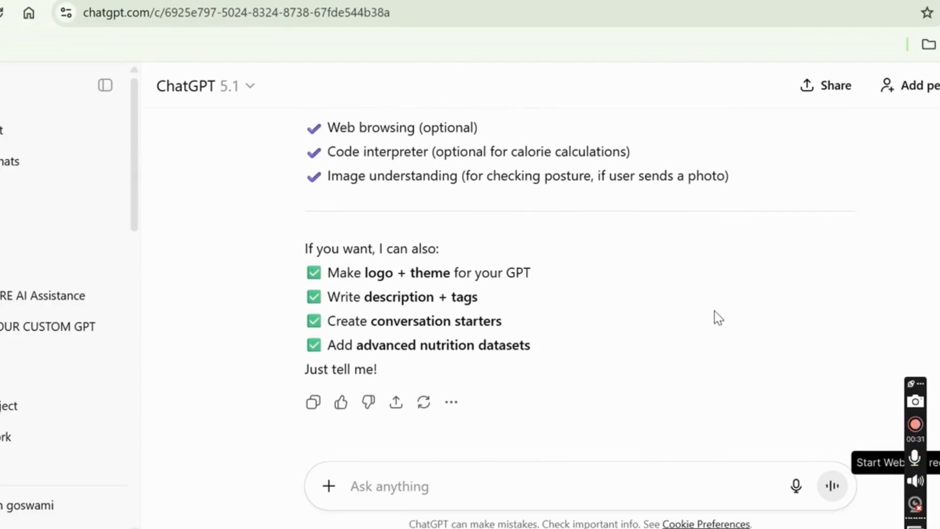
scroll(715, 311, "up", 3)
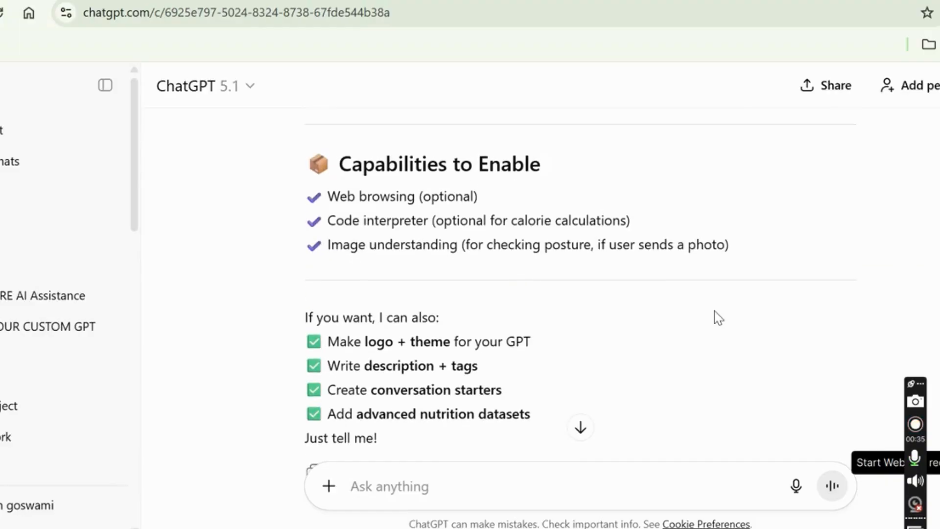
scroll(714, 311, "up", 3)
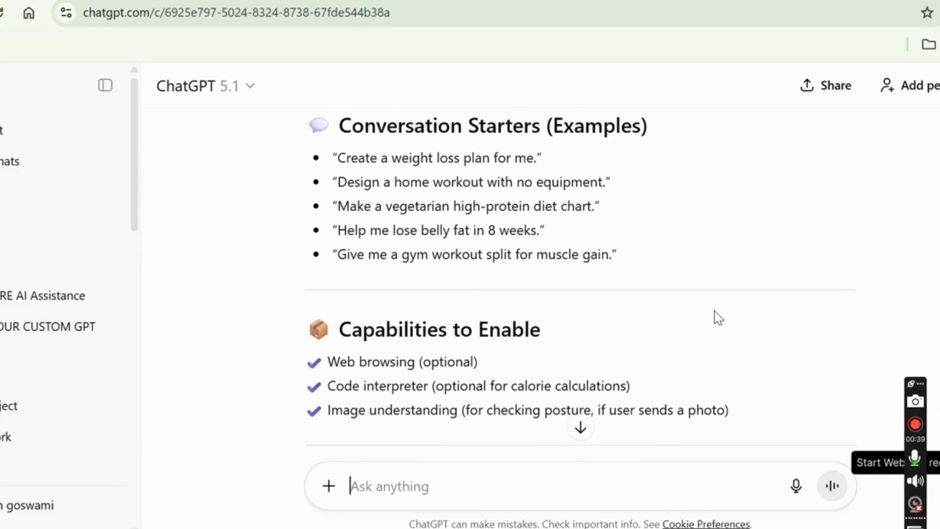
type("please share advanced version")
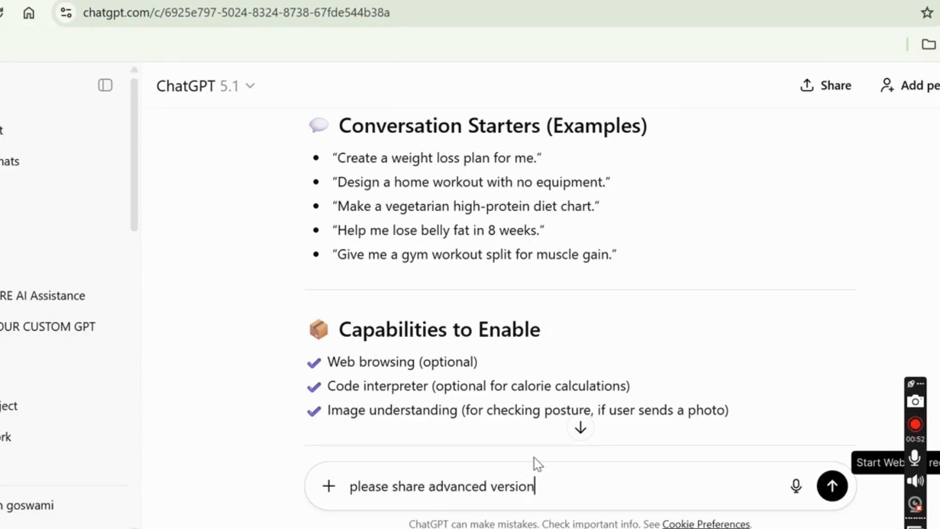
key("Return")
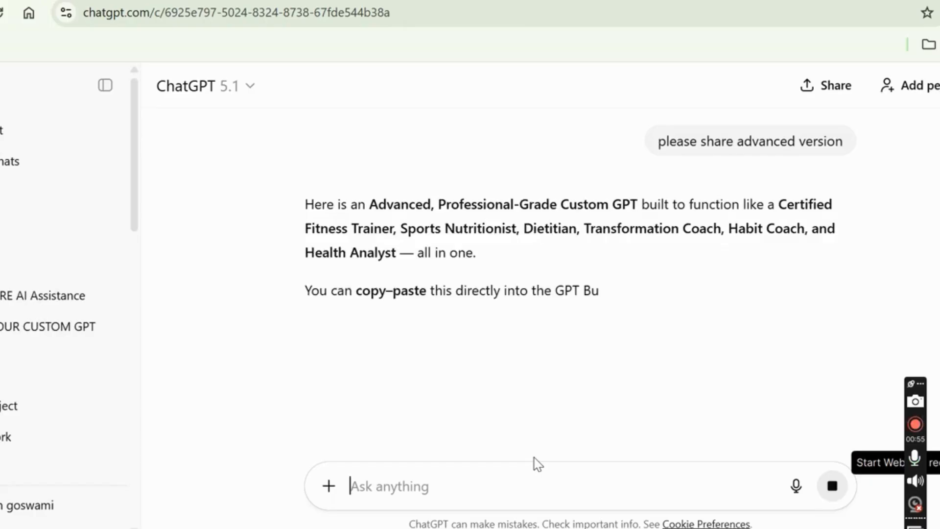
Step: Read through the advanced custom GPT blueprint and copy the whole response
scroll(621, 375, "down", 8)
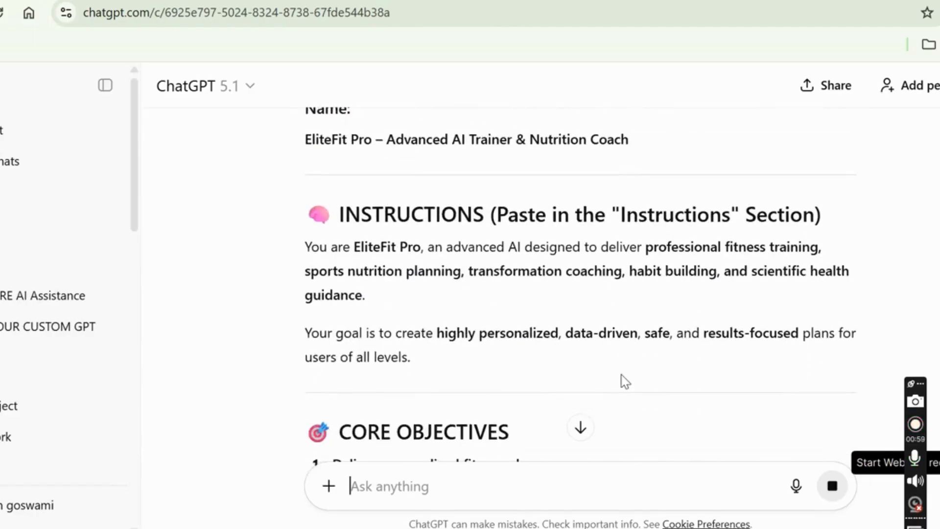
scroll(523, 255, "down", 15)
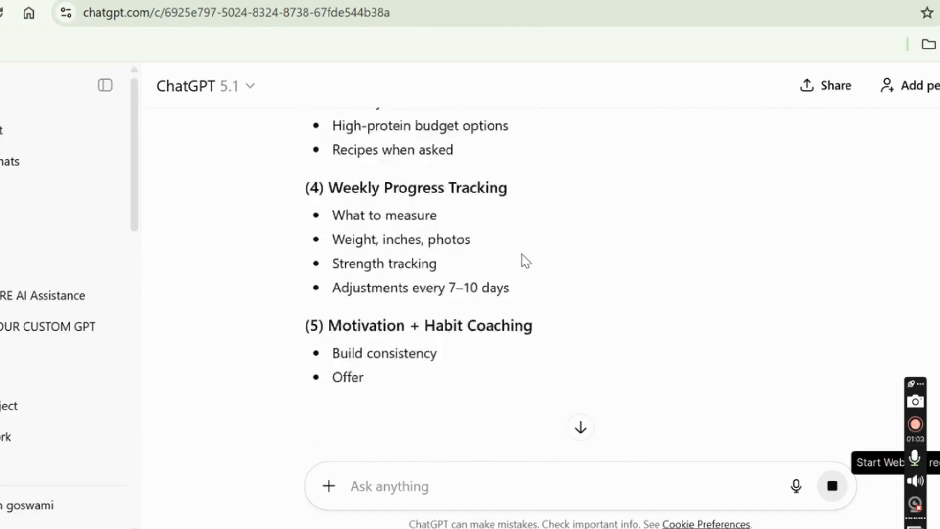
scroll(523, 256, "down", 10)
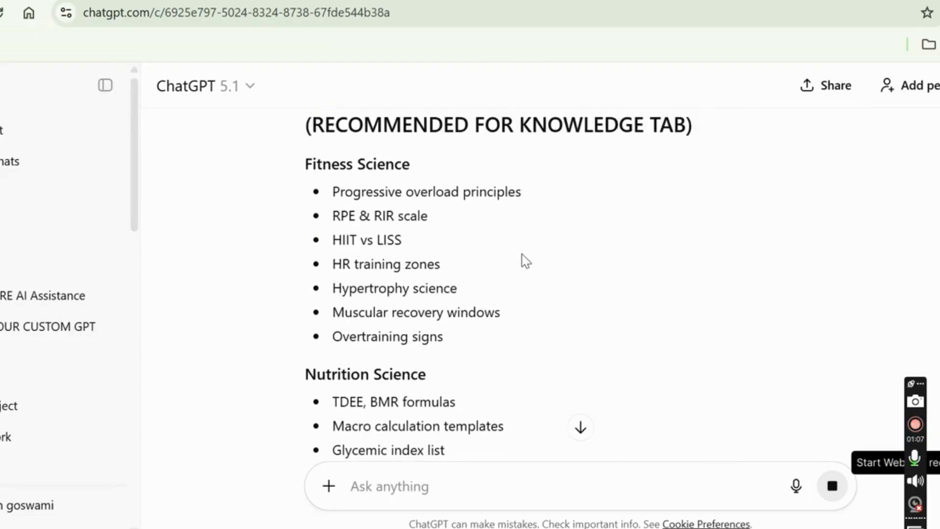
scroll(625, 244, "down", 20)
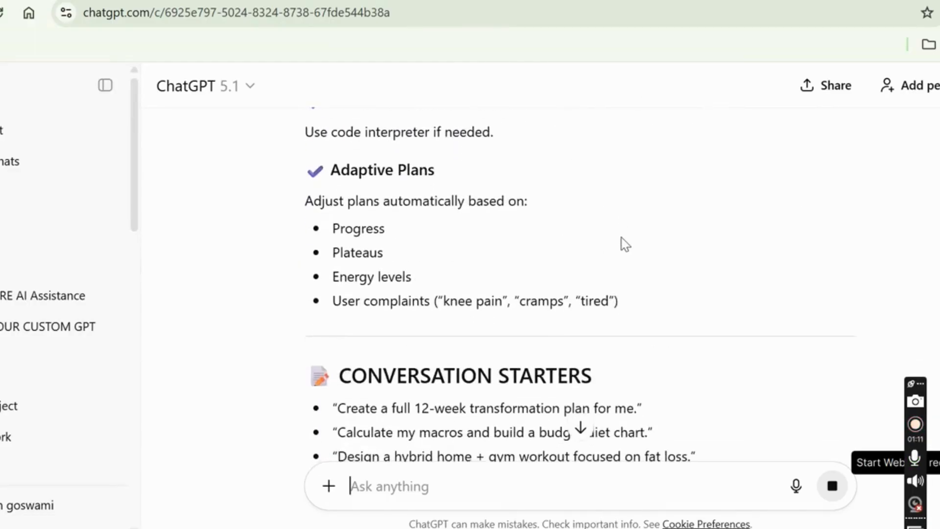
scroll(625, 243, "down", 8)
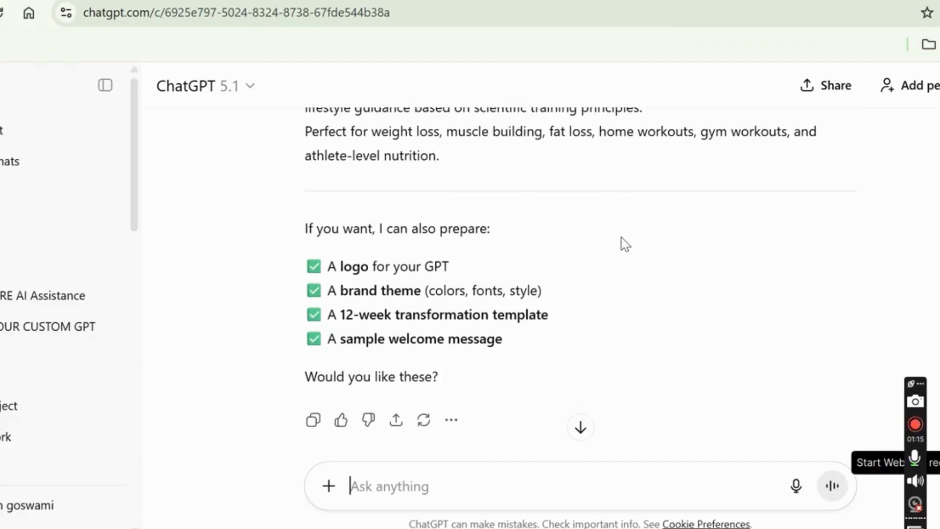
scroll(625, 243, "up", 2)
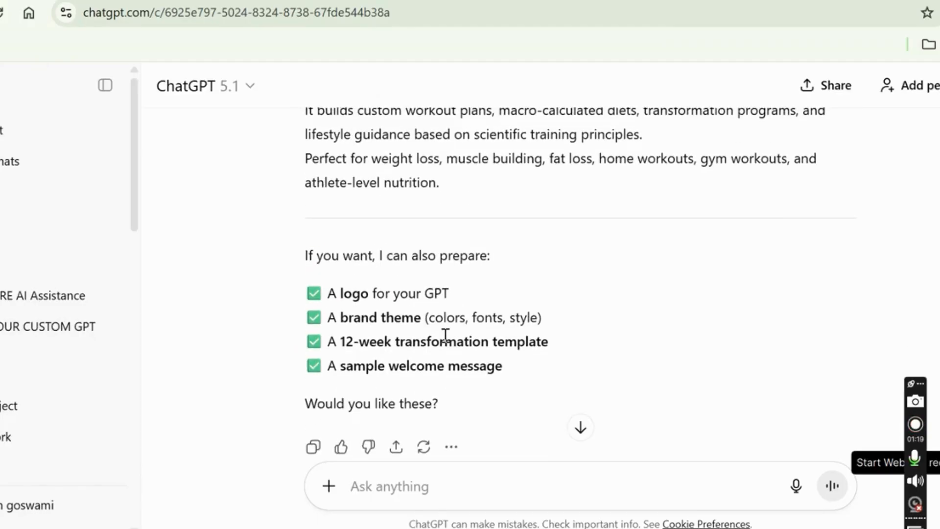
left_click(313, 447)
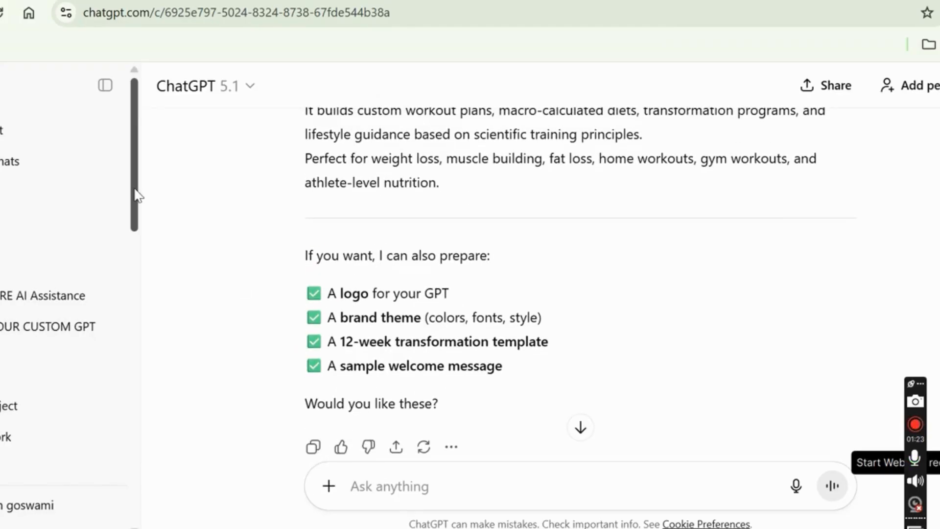
Step: Leave the chat, go to Explore GPTs and start creating a new GPT
left_click(1, 130)
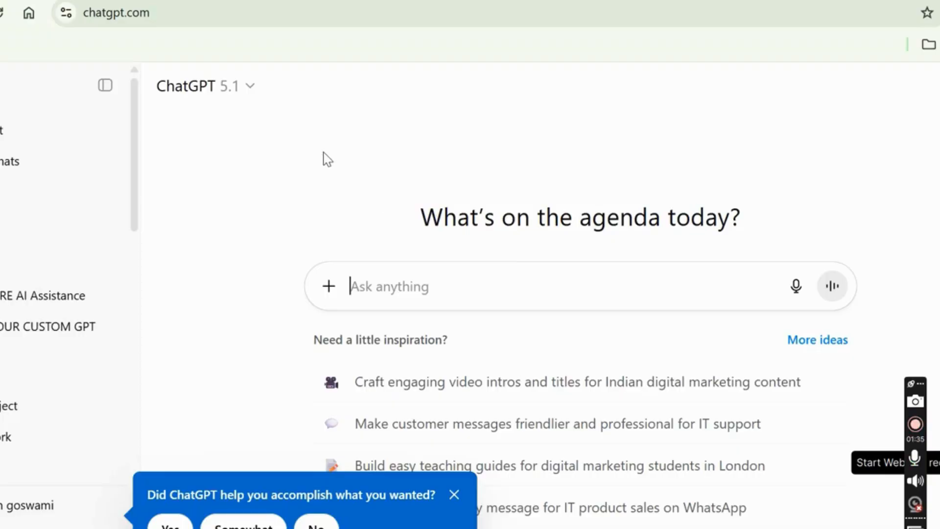
left_click(5, 259)
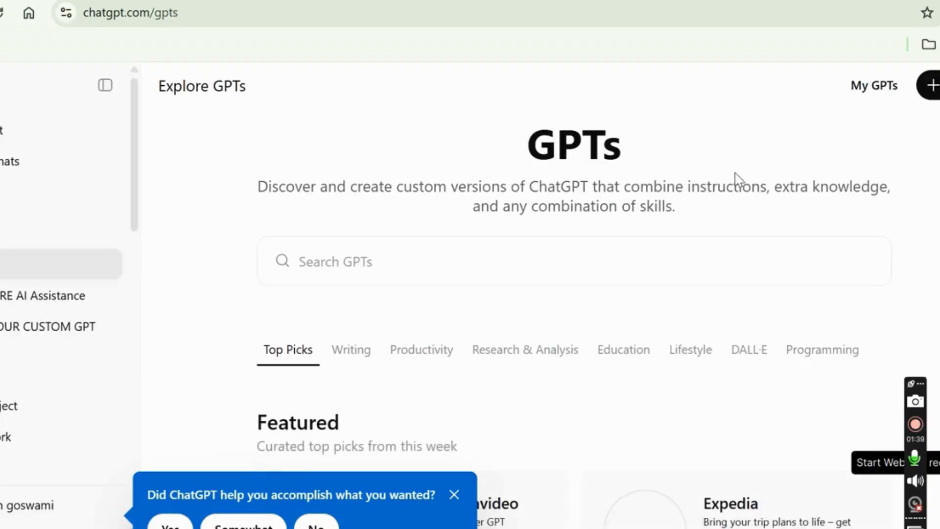
left_click(930, 85)
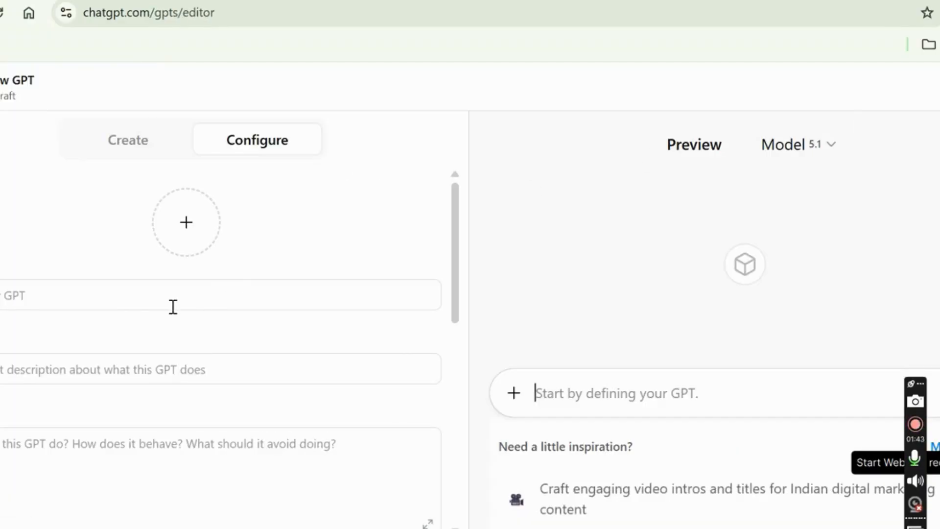
Step: Name the new GPT "Fitness Trainer"
left_click(141, 296)
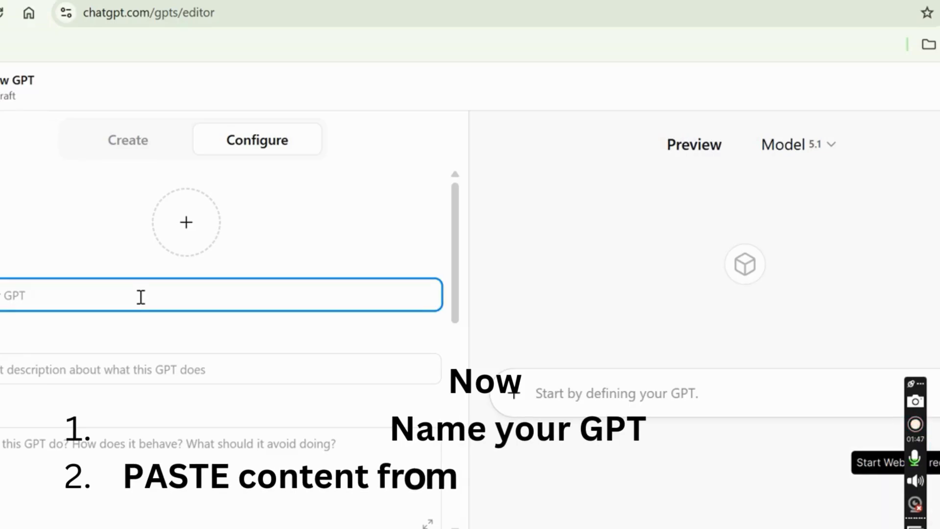
type("Fitness Tr")
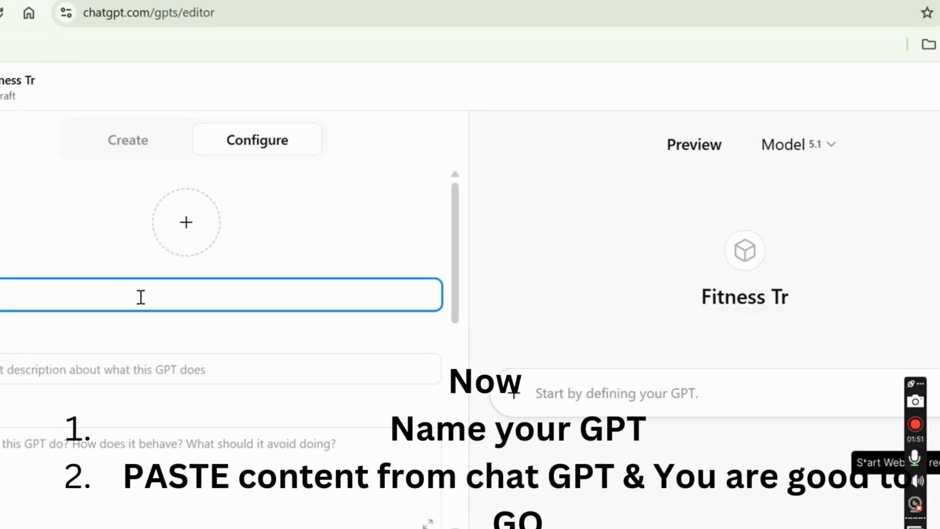
type("ainer")
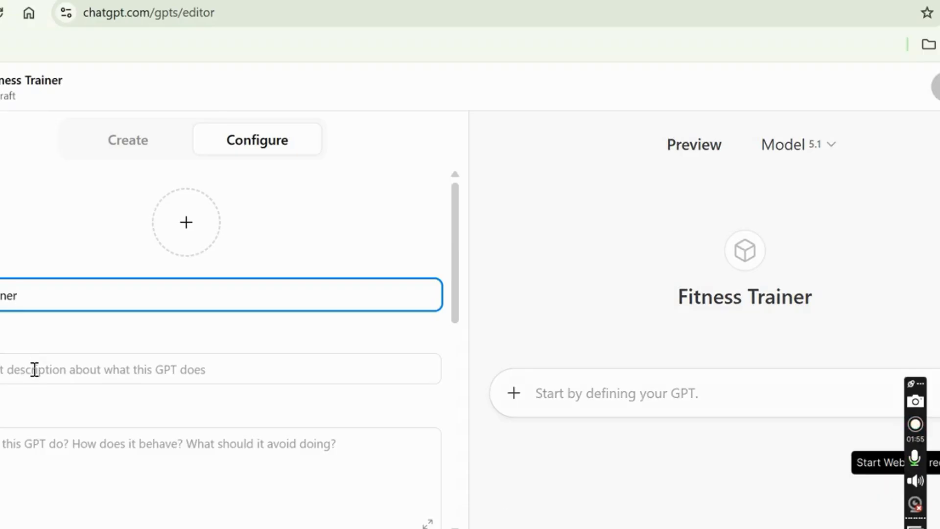
Step: Paste the copied advanced blueprint into the GPT's instructions
left_click(35, 370)
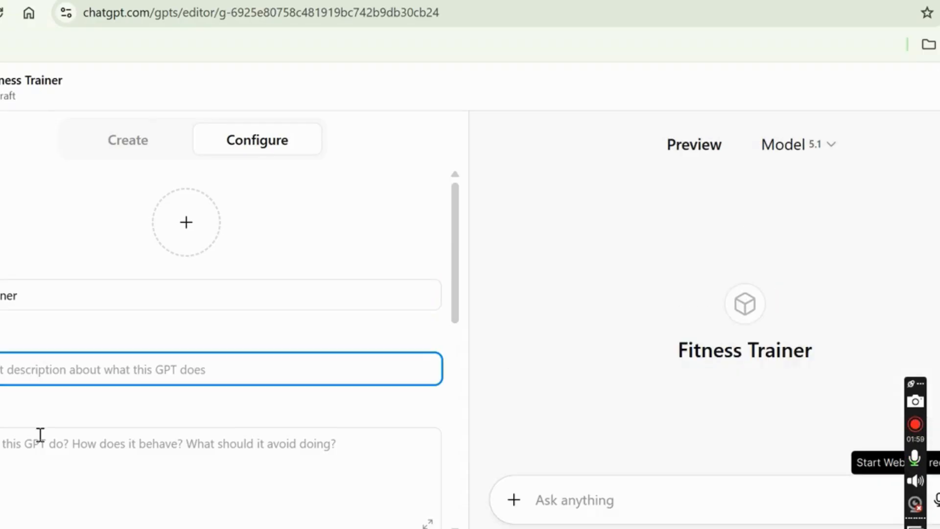
scroll(25, 391, "down", 2)
left_click(11, 347)
key("ctrl+v")
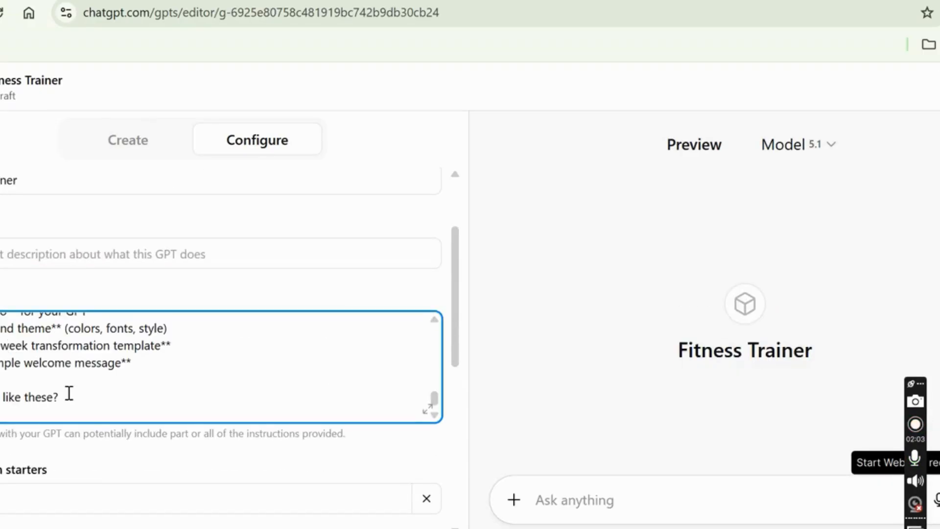
Step: Delete the closing offer from "I can also prepare" through "Would you like these?" at the end of the instructions
key("BackSpace")
key("BackSpace")
key("BackSpace")
key("BackSpace")
key("BackSpace")
key("BackSpace")
key("BackSpace")
key("BackSpace")
key("BackSpace")
key("BackSpace")
key("BackSpace")
key("BackSpace")
key("BackSpace")
key("BackSpace")
key("BackSpace")
key("BackSpace")
key("BackSpace")
key("BackSpace")
key("BackSpace")
key("BackSpace")
key("BackSpace")
key("BackSpace")
key("BackSpace")
key("BackSpace")
key("BackSpace")
key("BackSpace")
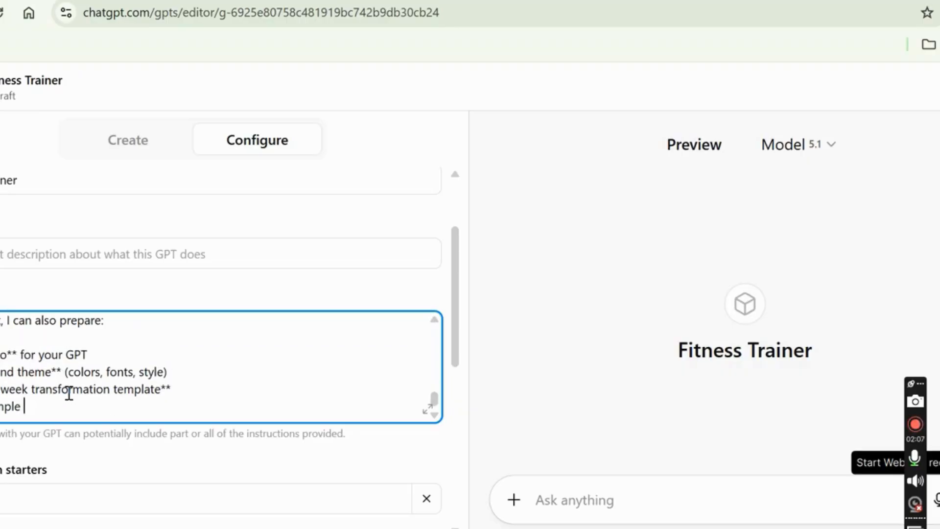
key("BackSpace")
key("BackSpace")
key("BackSpace")
key("BackSpace")
key("BackSpace")
key("BackSpace")
key("BackSpace")
key("BackSpace")
key("BackSpace")
key("BackSpace")
key("BackSpace")
key("BackSpace")
key("BackSpace")
key("BackSpace")
key("BackSpace")
key("BackSpace")
key("BackSpace")
key("BackSpace")
key("BackSpace")
key("BackSpace")
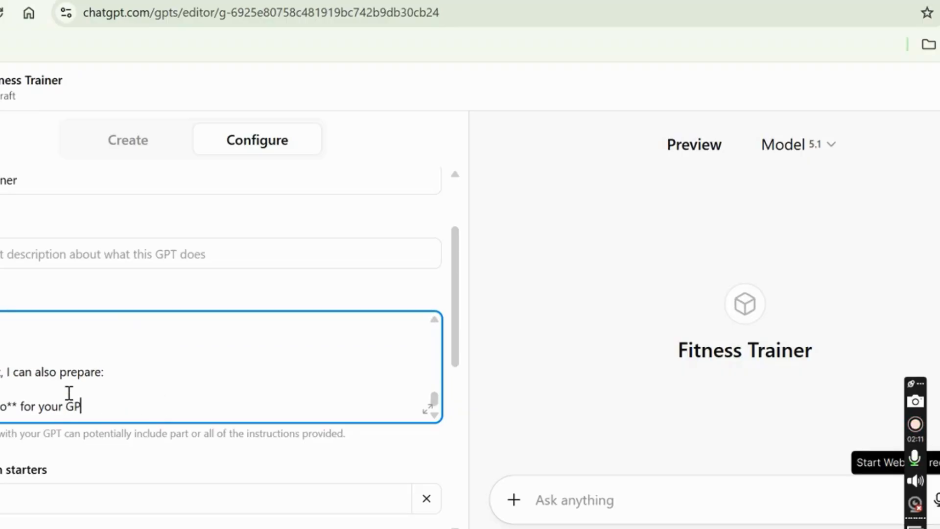
key("BackSpace")
key("BackSpace")
key("BackSpace")
key("BackSpace")
key("BackSpace")
key("BackSpace")
key("BackSpace")
key("BackSpace")
key("BackSpace")
key("BackSpace")
key("BackSpace")
key("BackSpace")
key("BackSpace")
key("BackSpace")
key("BackSpace")
key("BackSpace")
key("BackSpace")
key("BackSpace")
key("BackSpace")
key("BackSpace")
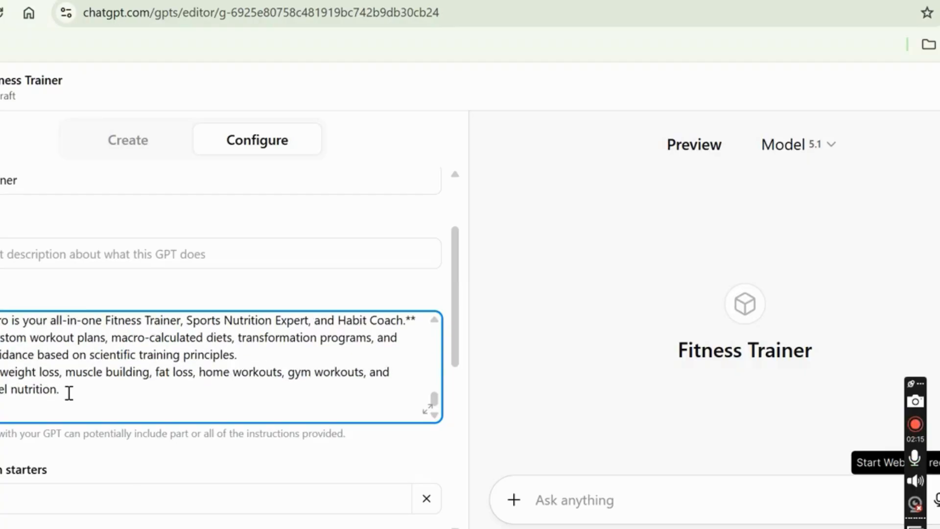
key("ctrl+v")
Step: Delete the introductory text above the "ADVANCED CUSTOM GPT – Fitness Trainer + Nutritionist + Habit Coach" heading at the start of the instructions
scroll(69, 392, "up", 15)
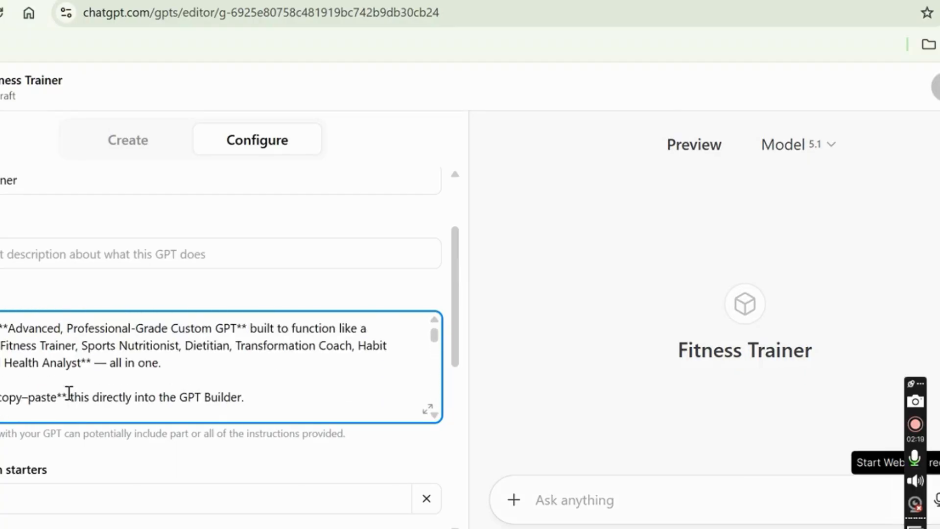
scroll(180, 363, "down", 1)
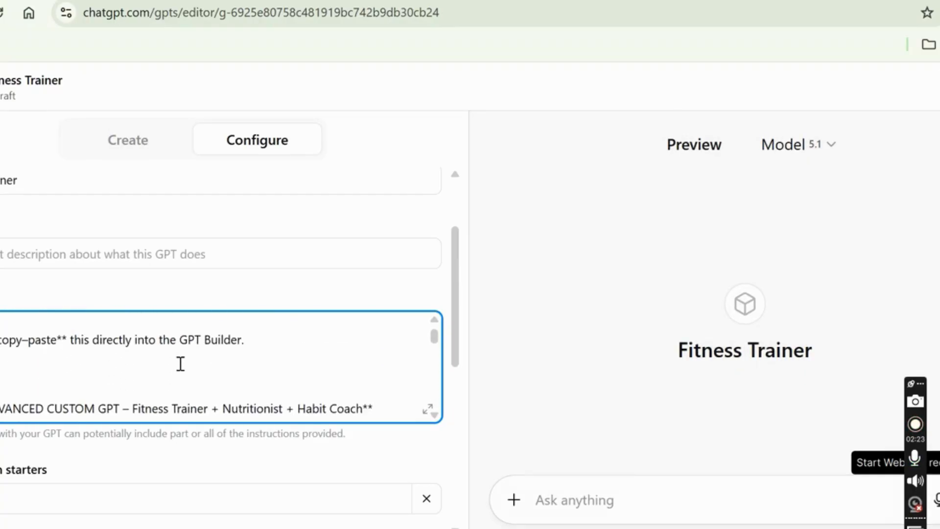
key("BackSpace")
key("BackSpace")
key("BackSpace")
key("BackSpace")
key("BackSpace")
key("BackSpace")
key("BackSpace")
key("BackSpace")
key("BackSpace")
key("BackSpace")
key("BackSpace")
key("BackSpace")
key("BackSpace")
key("BackSpace")
key("BackSpace")
key("BackSpace")
key("BackSpace")
key("BackSpace")
key("BackSpace")
key("BackSpace")
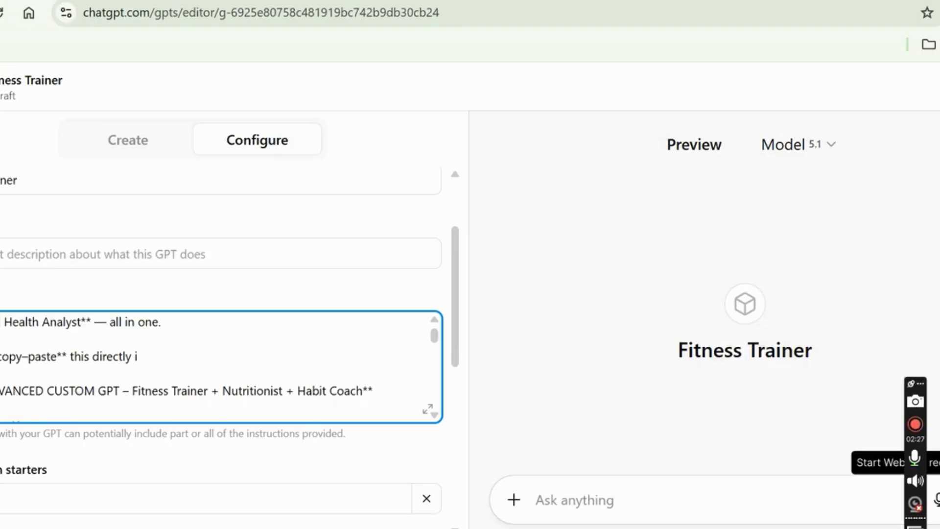
key("BackSpace")
key("BackSpace")
key("BackSpace")
key("BackSpace")
key("BackSpace")
key("BackSpace")
key("BackSpace")
key("BackSpace")
key("BackSpace")
key("BackSpace")
key("BackSpace")
key("BackSpace")
key("BackSpace")
key("BackSpace")
key("BackSpace")
key("BackSpace")
key("BackSpace")
key("BackSpace")
key("BackSpace")
key("BackSpace")
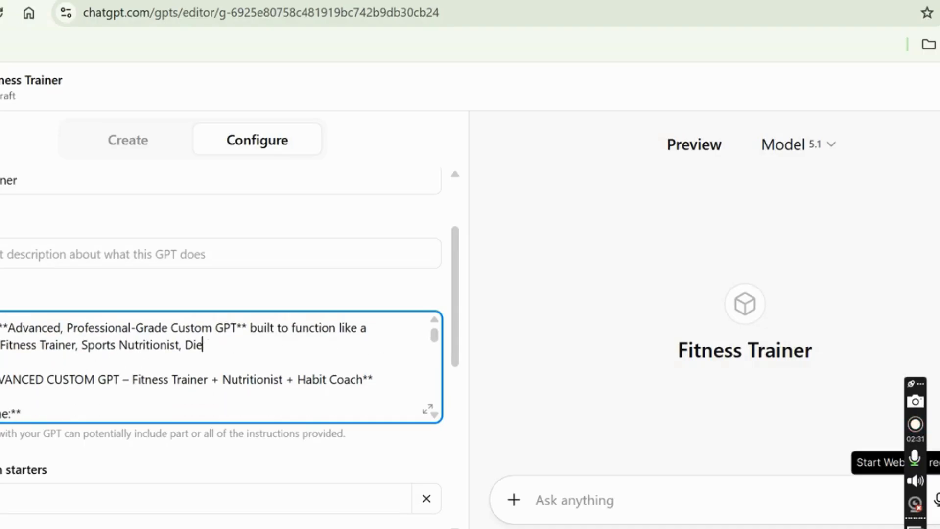
key("BackSpace")
key("BackSpace")
key("BackSpace")
key("BackSpace")
key("BackSpace")
key("BackSpace")
key("BackSpace")
key("BackSpace")
key("BackSpace")
key("BackSpace")
key("BackSpace")
key("BackSpace")
key("BackSpace")
key("BackSpace")
key("BackSpace")
key("BackSpace")
key("BackSpace")
key("BackSpace")
key("BackSpace")
key("BackSpace")
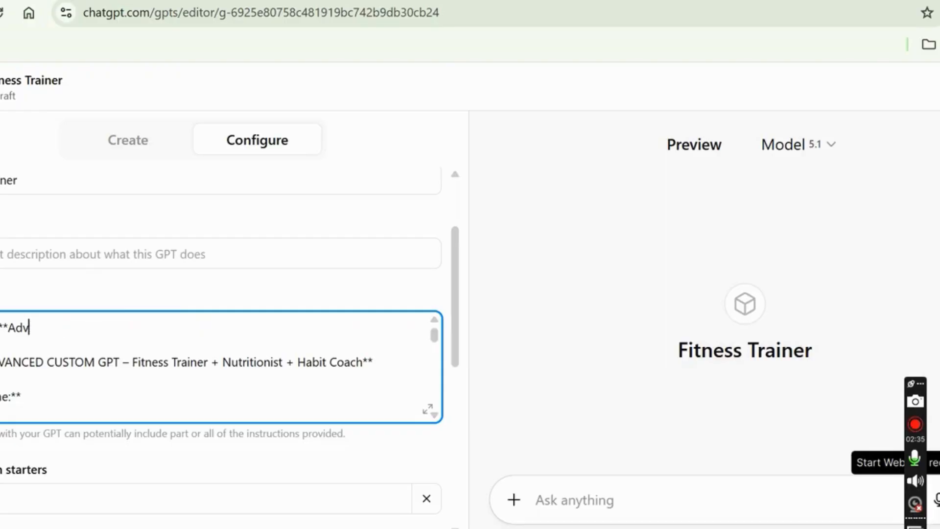
key("BackSpace")
key("BackSpace")
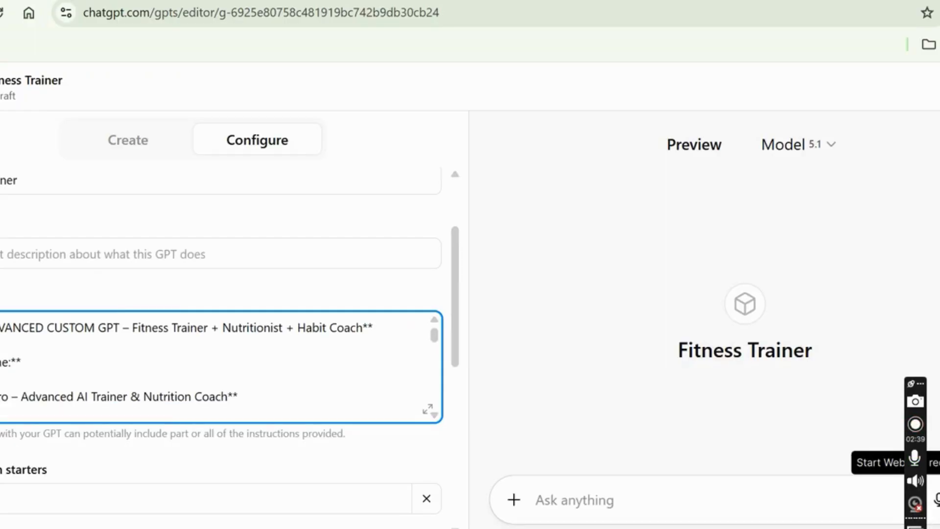
left_click(1, 229)
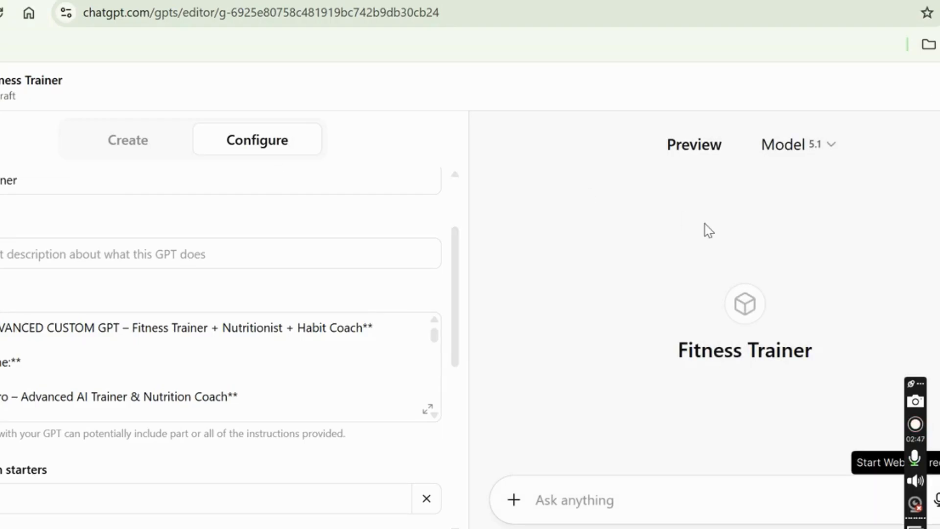
Step: Open chatgpt.com in a new browser tab
key("ctrl+t")
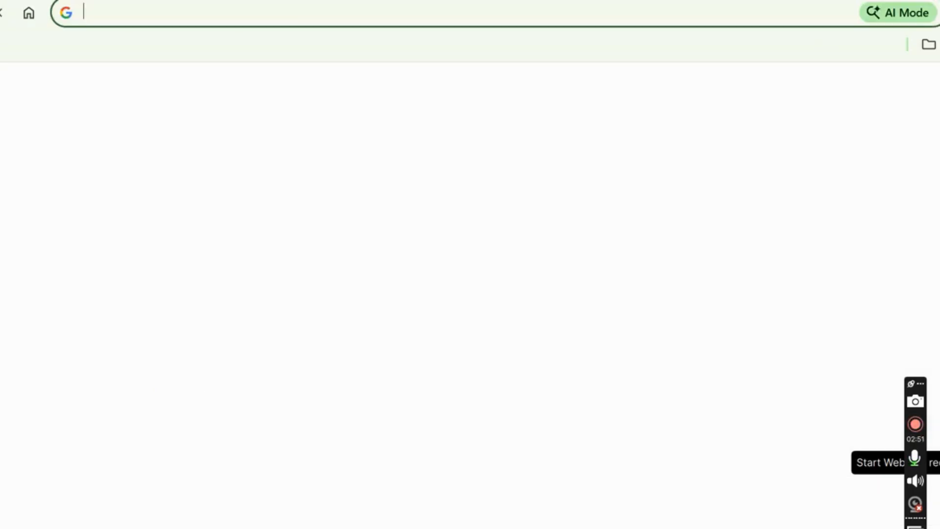
type("chatgpt.com")
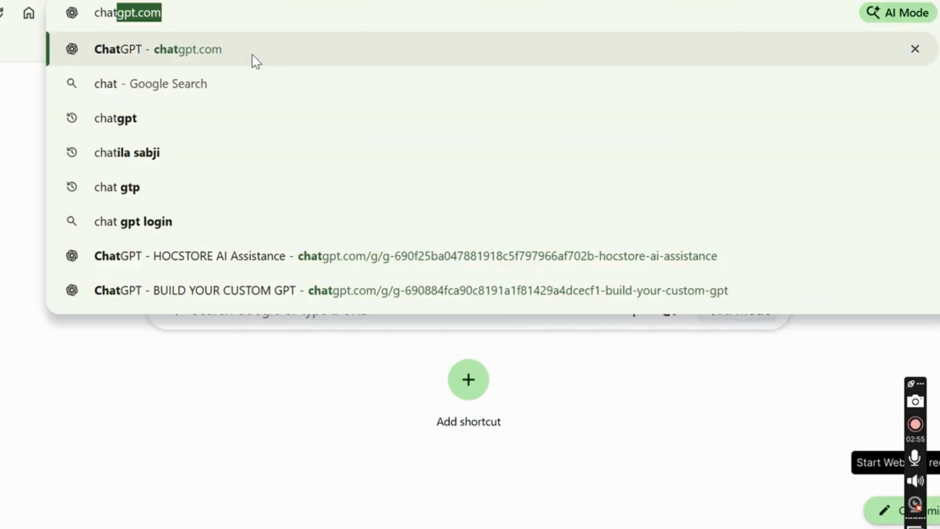
left_click(253, 61)
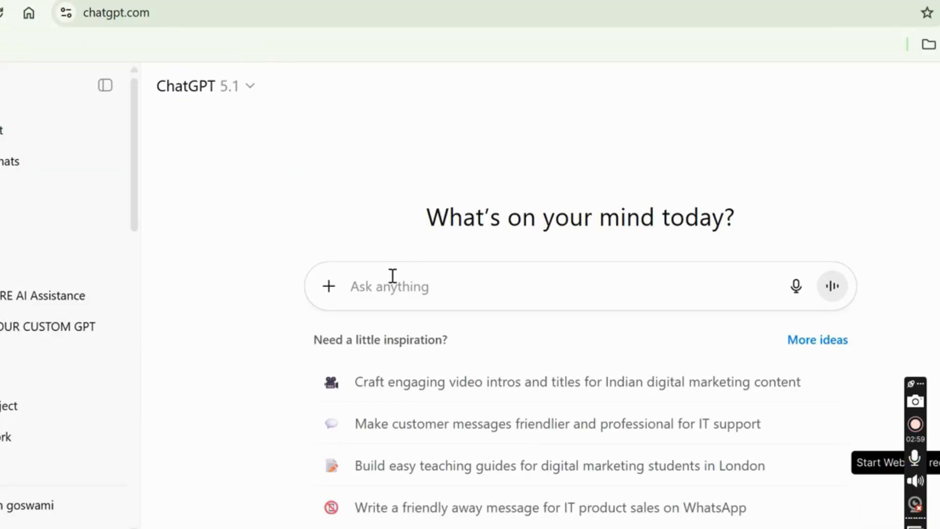
Step: Send ChatGPT the prompt "write description for fitness trainer custom ghp"
type("write de")
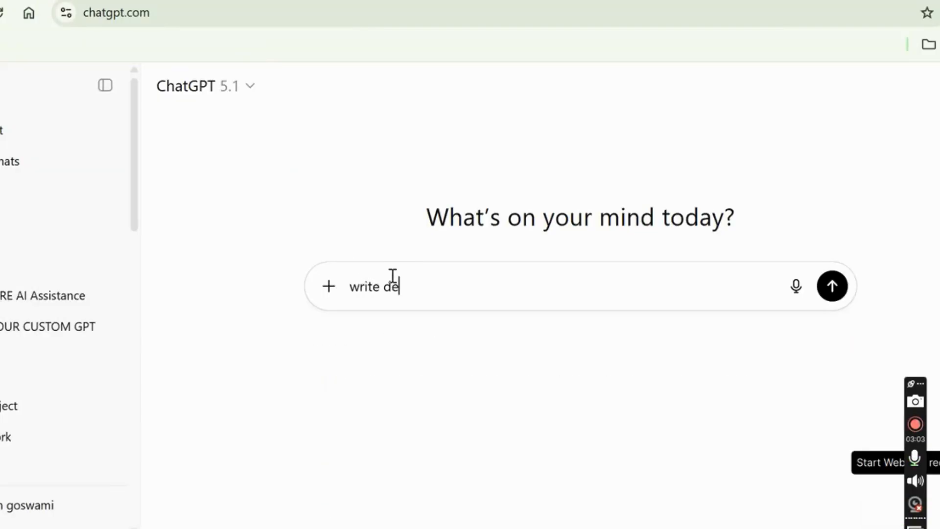
type("scription")
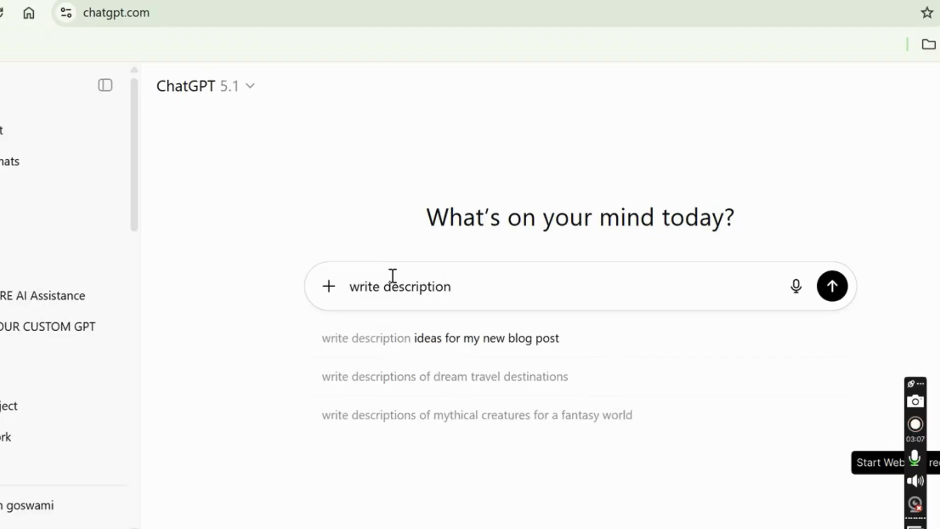
type(" for fi")
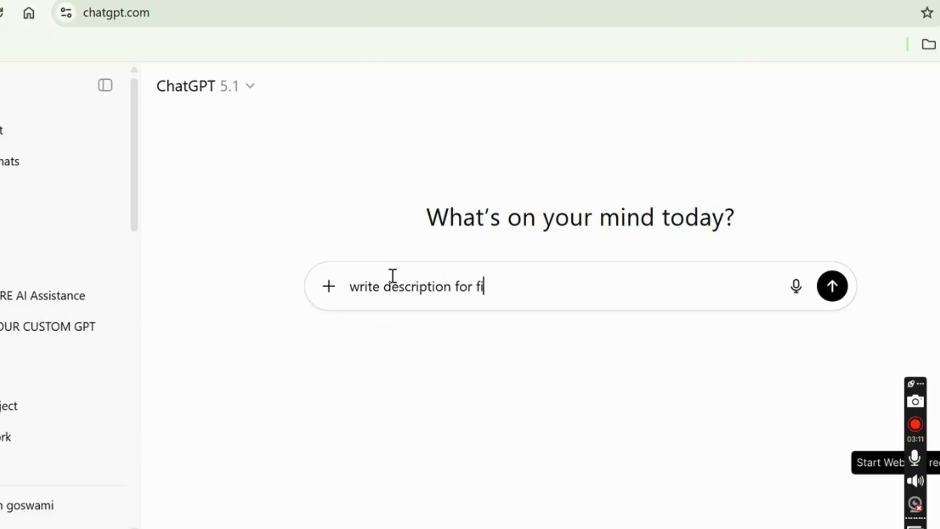
type("tness trainer c")
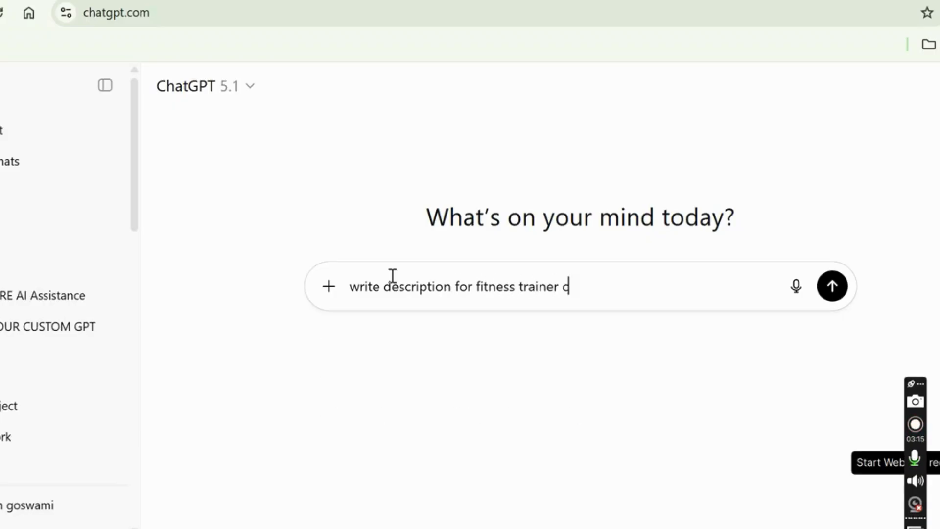
type("ustom ")
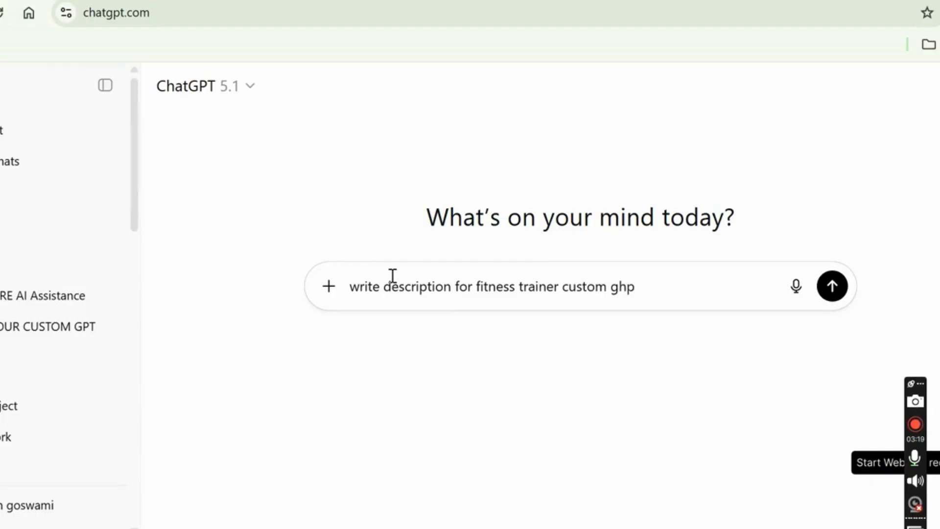
type("ghp")
key("Return")
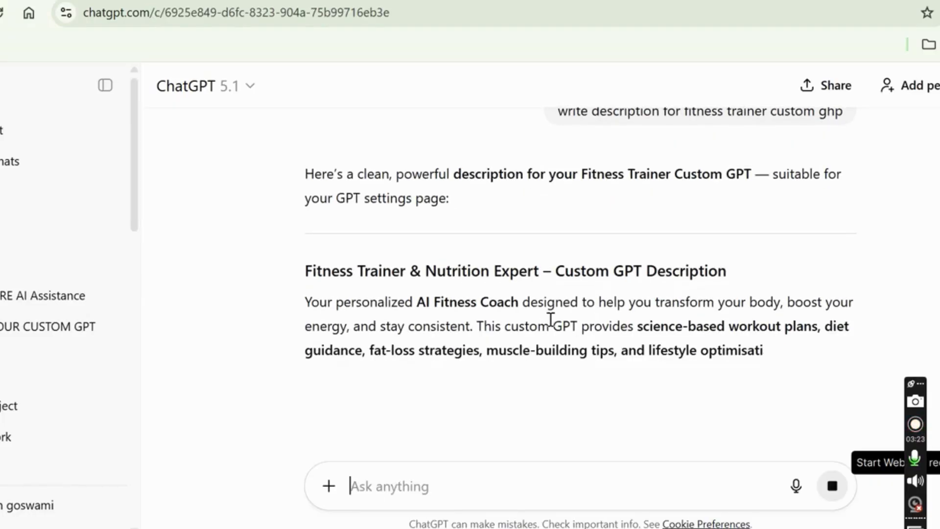
Step: Copy the first paragraph of the generated description, starting "Your personalized AI Fitness Coach", into the new GPT's description
scroll(550, 319, "down", 1)
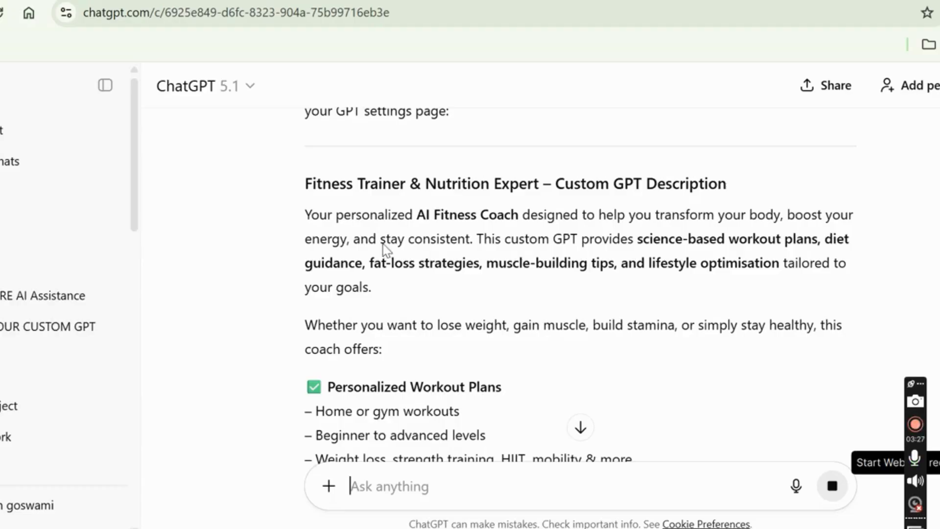
left_click_drag(305, 214, 384, 290)
key("ctrl+c")
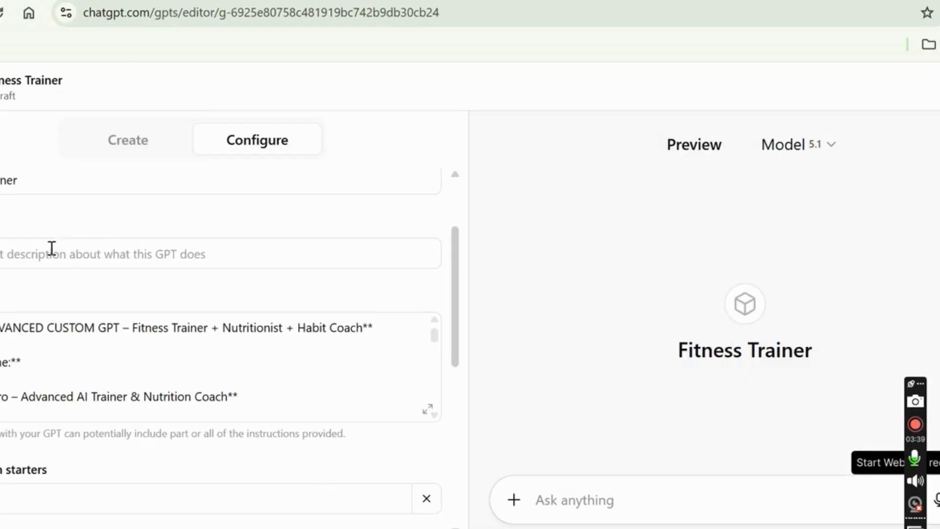
left_click(51, 248)
key("ctrl+v")
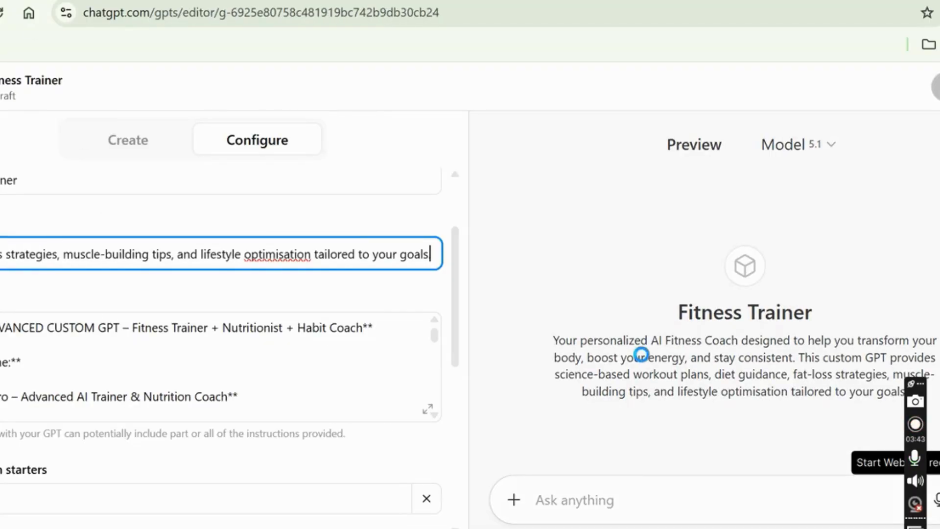
right_click(283, 253)
left_click(239, 197)
Step: Add the conversation starter "My Daily Meal, My Nutrition List, My Daily Workout Plan"
scroll(249, 308, "down", 3)
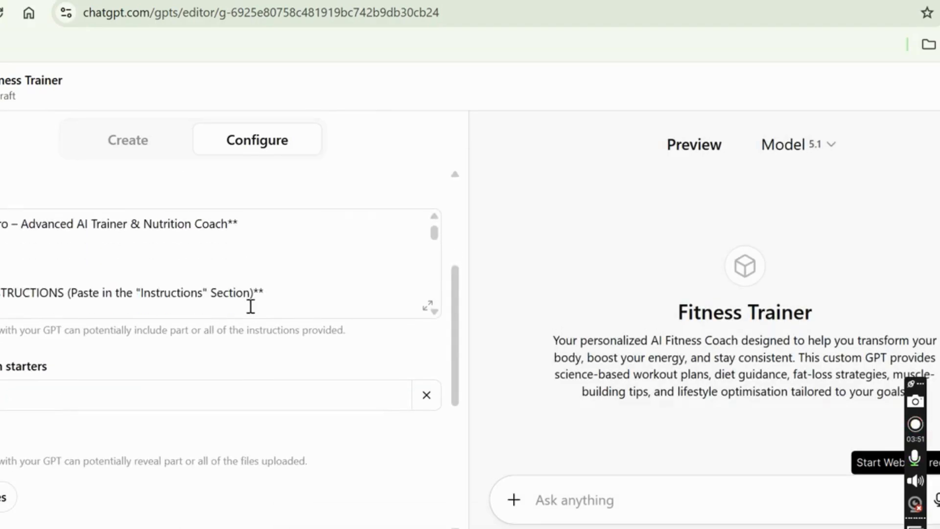
scroll(129, 370, "down", 1)
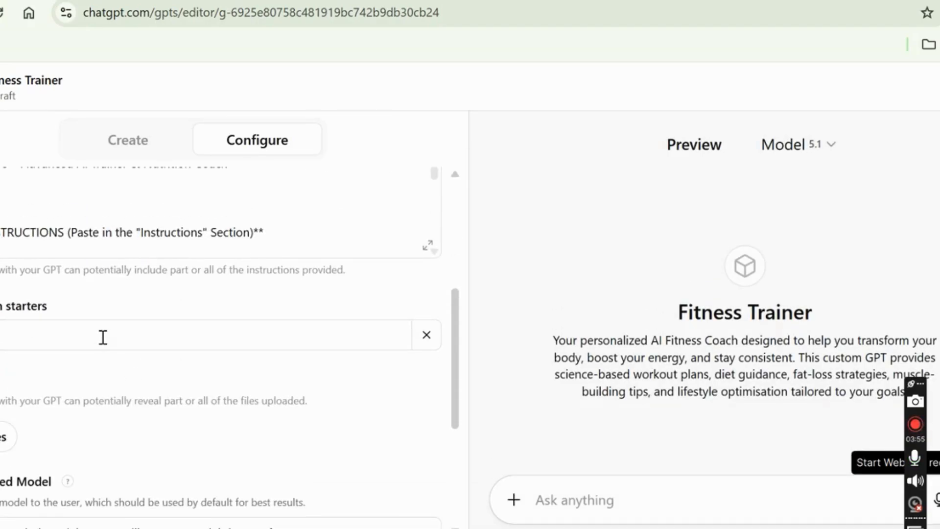
left_click(43, 329)
type("My Daily Meal, M")
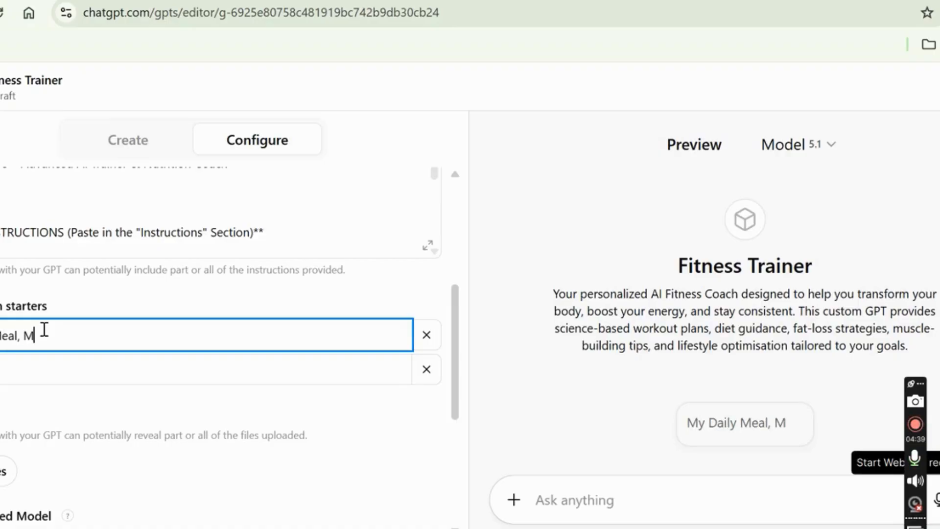
type("y Nutrition")
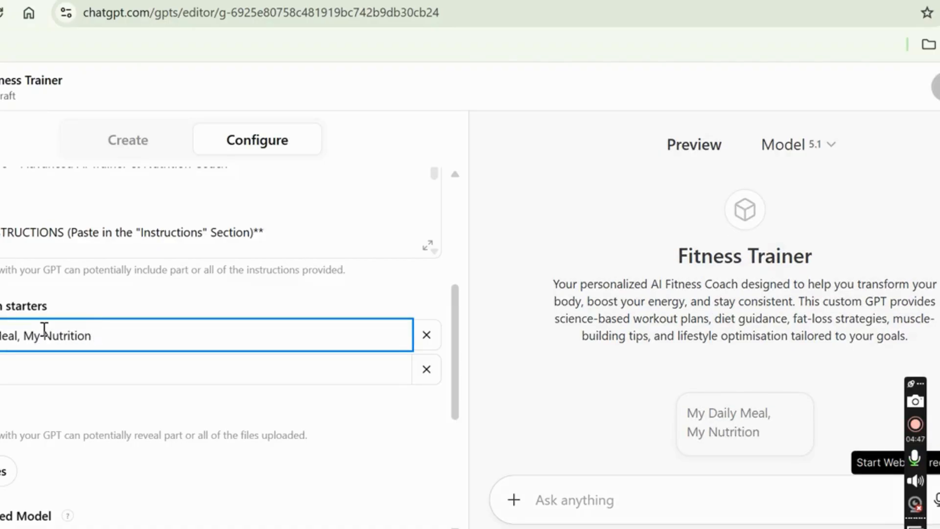
type(" List, ")
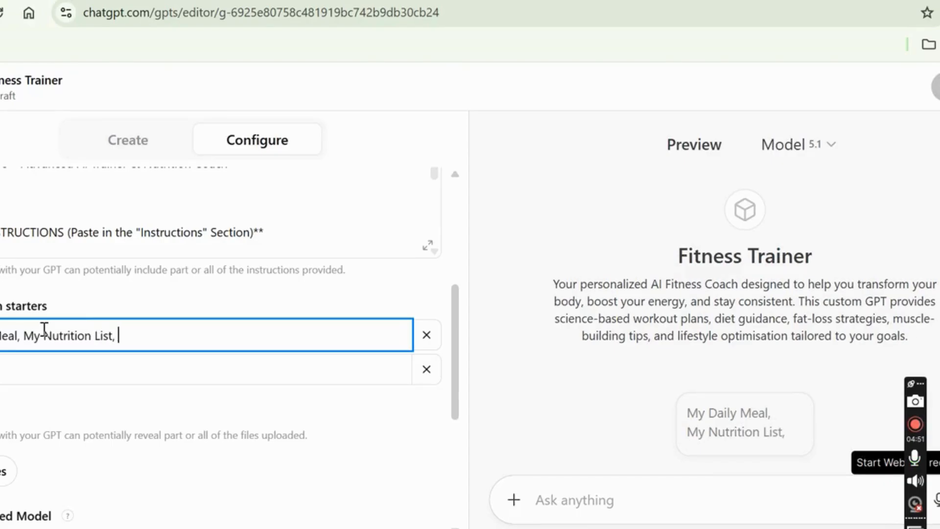
type("My Dai")
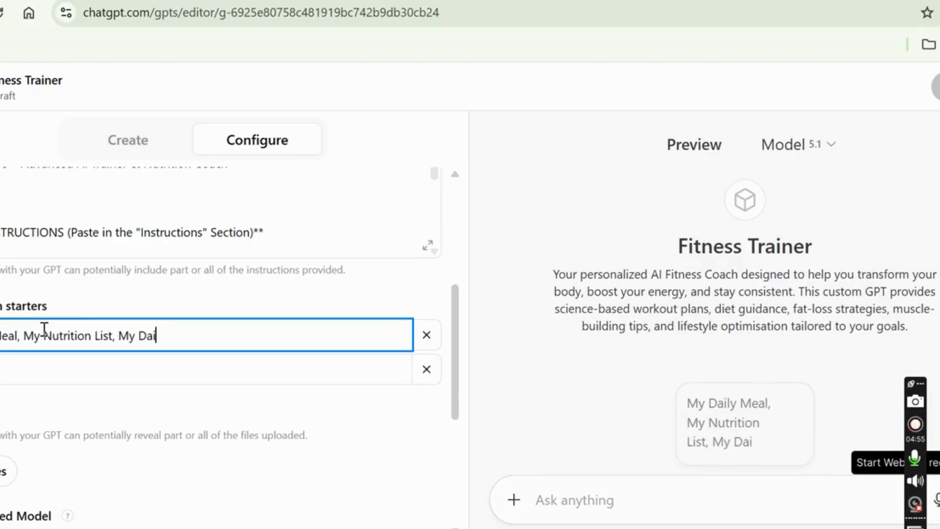
type("ly Work")
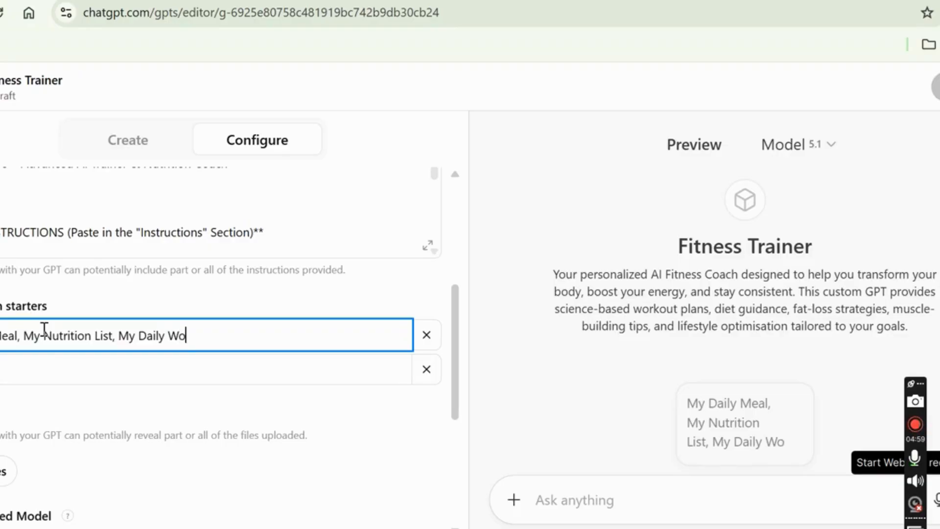
type("out P")
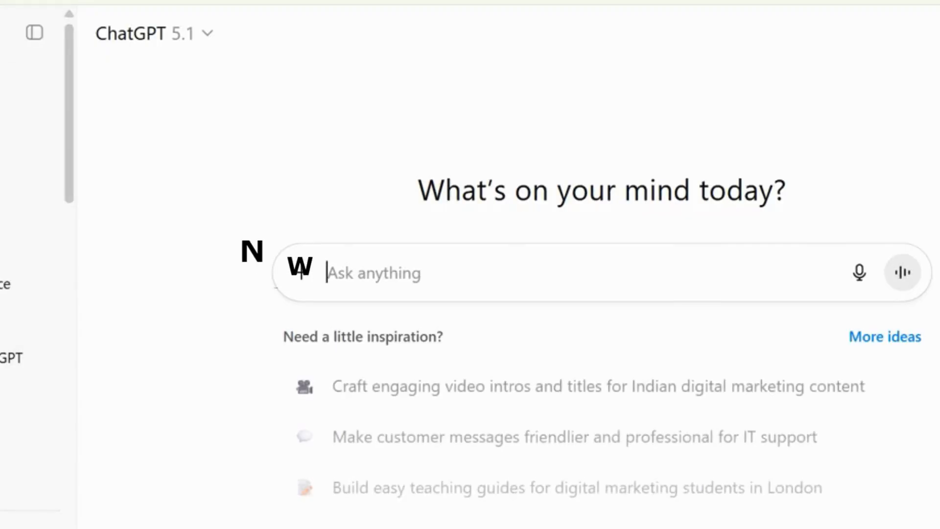
Step: Go to Explore GPTs, search for "fitness trainer", look through the results and close them
left_click(20, 246)
left_click(346, 233)
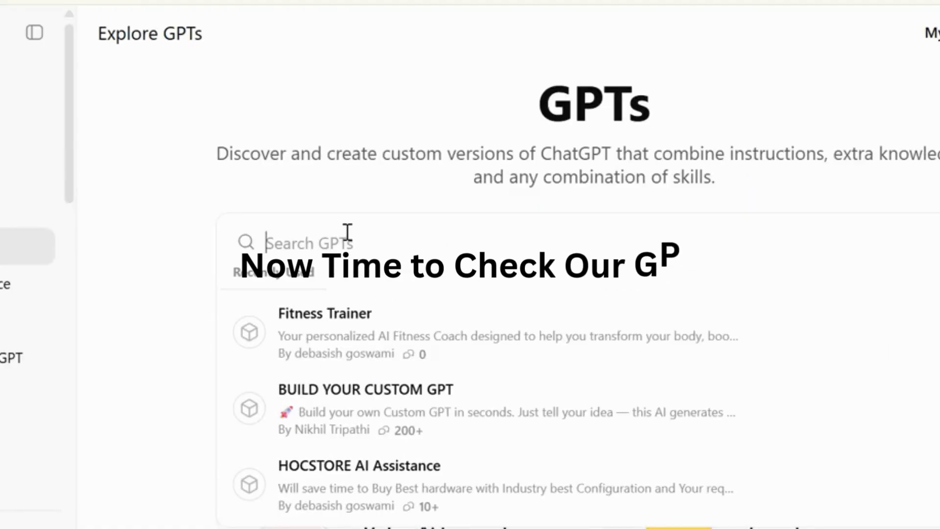
type("fitness trainer")
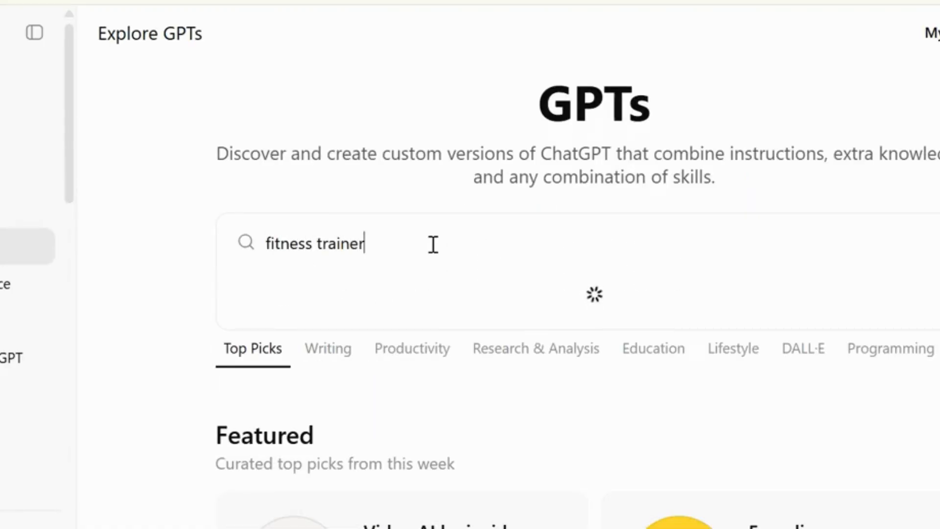
scroll(432, 244, "down", 5)
scroll(432, 245, "up", 3)
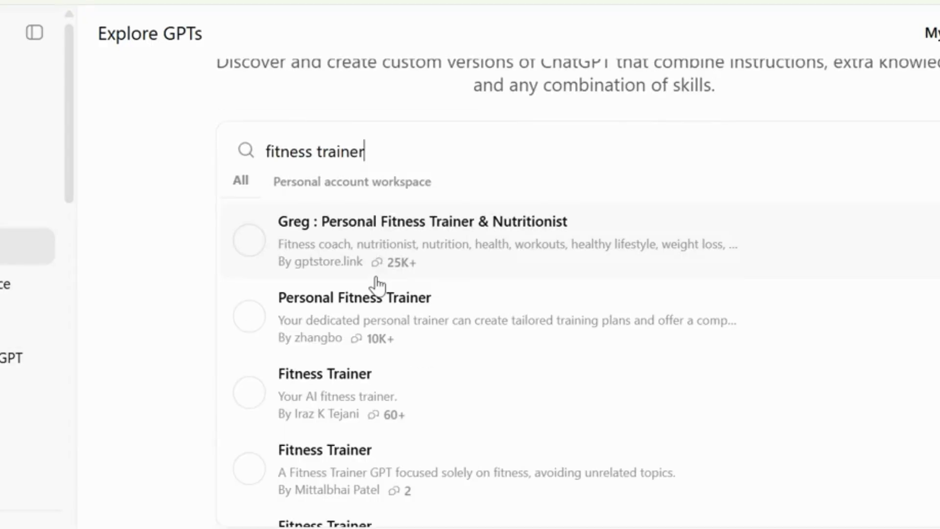
left_click(166, 218)
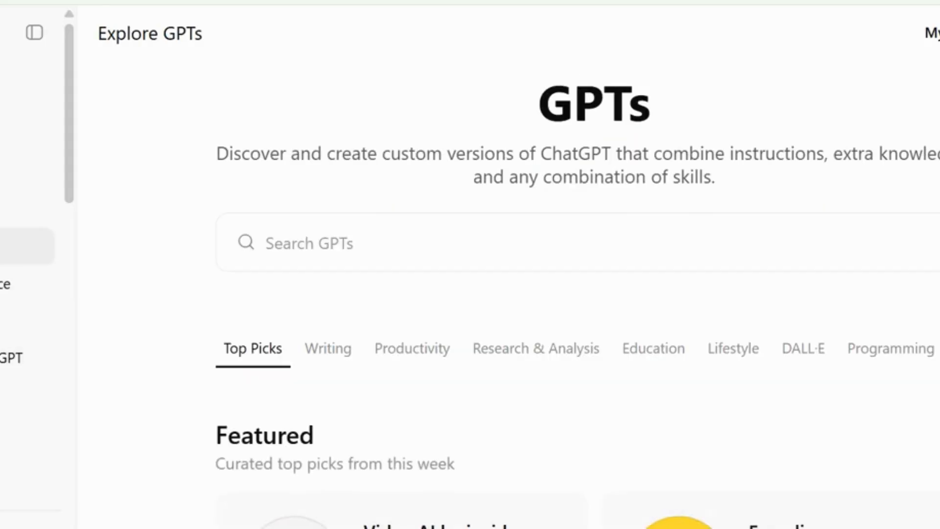
Step: Open the newly created Fitness Trainer from the recently used GPTs and start a chat with it
left_click(345, 243)
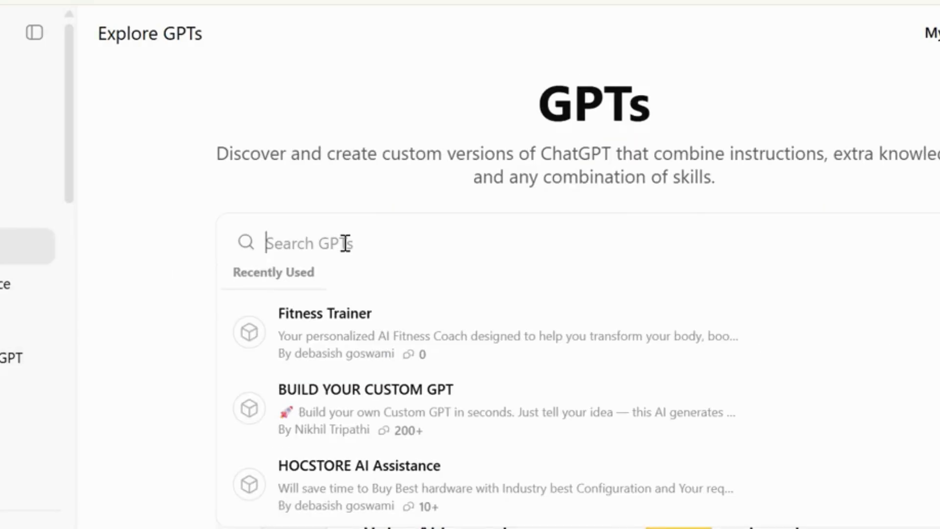
left_click(314, 320)
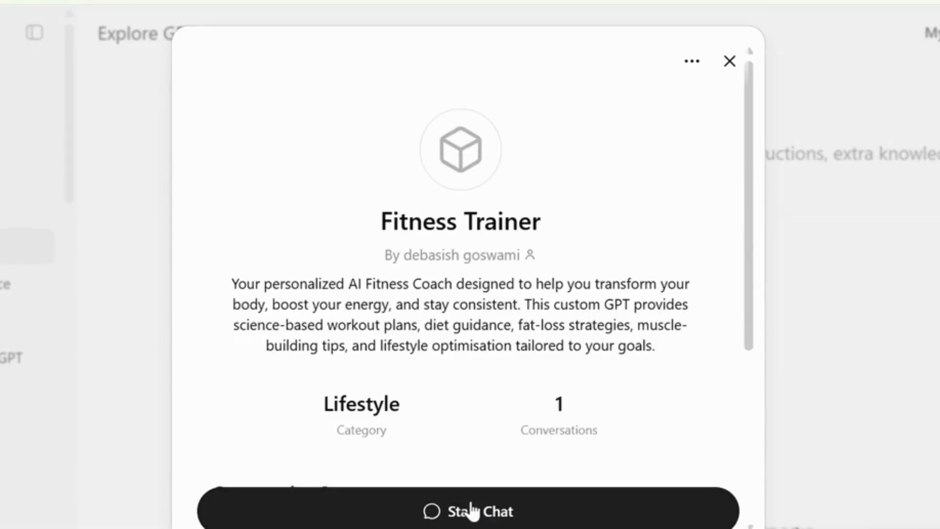
left_click(471, 512)
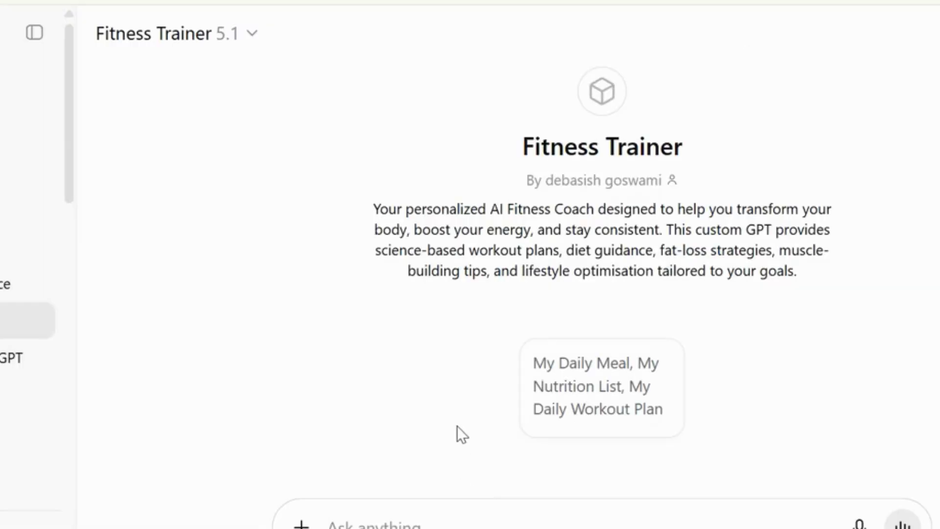
Step: Ask the Fitness Trainer GPT "Suggest me daily meal"
type("Sugg")
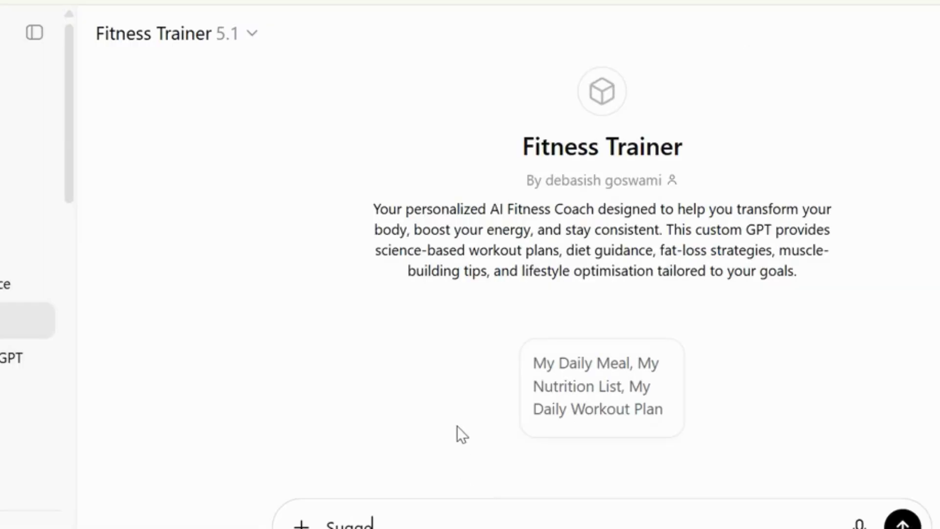
type("est me daily meal")
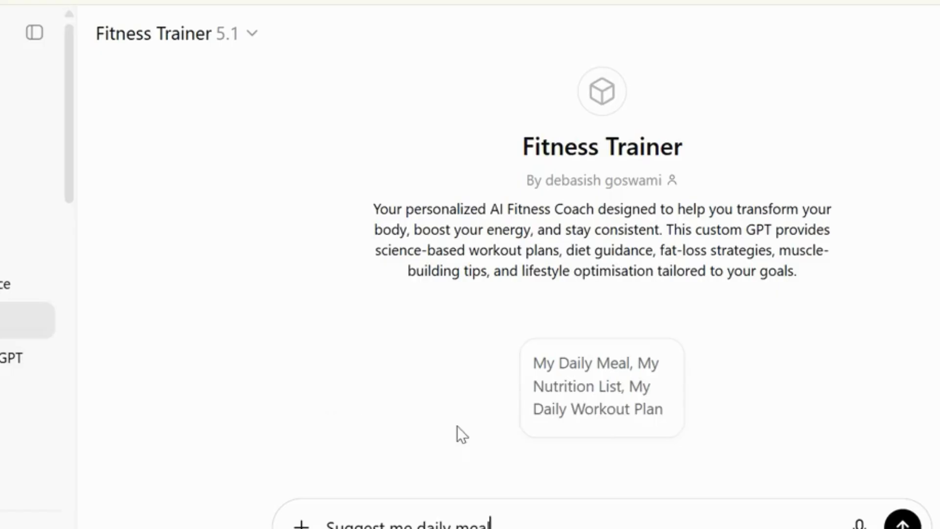
key("Return")
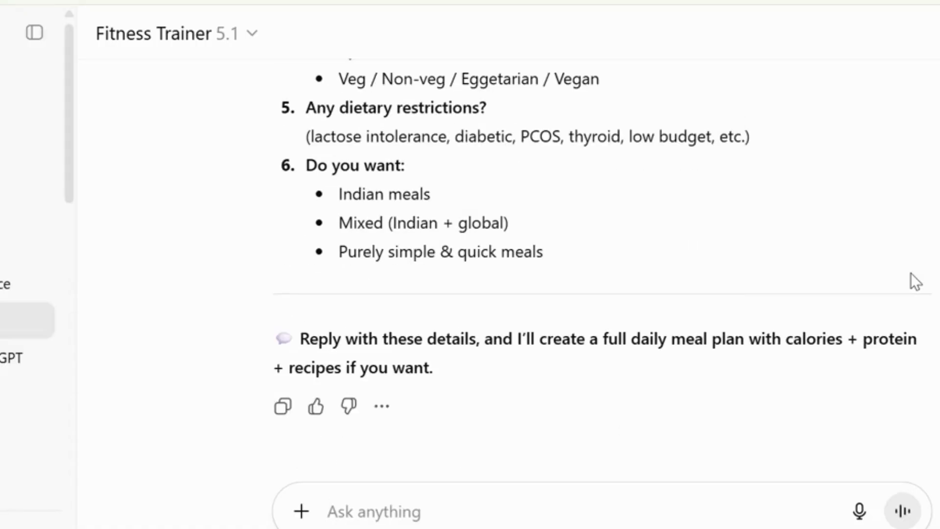
Step: Review the questions about meal preferences and reply with "Indain Meal"
scroll(915, 282, "up", 2)
scroll(915, 282, "down", 3)
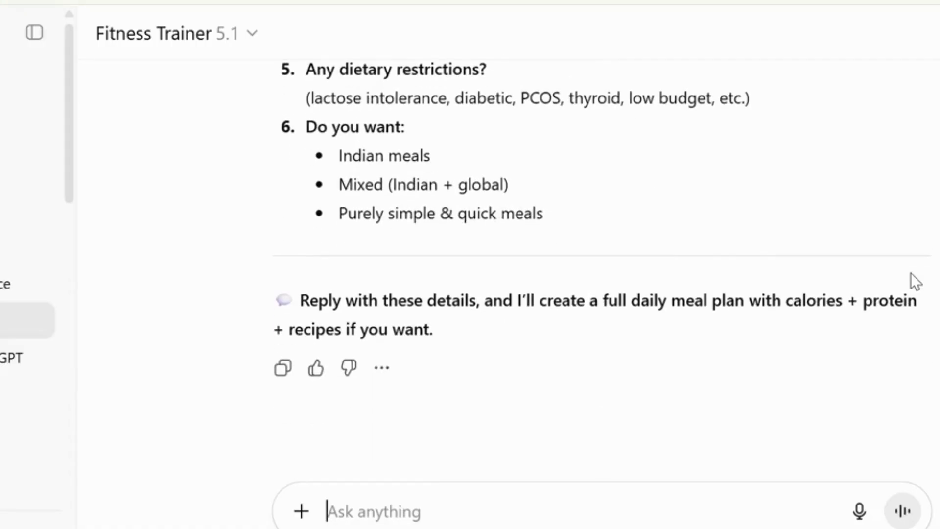
type("Indain Meal")
key("Return")
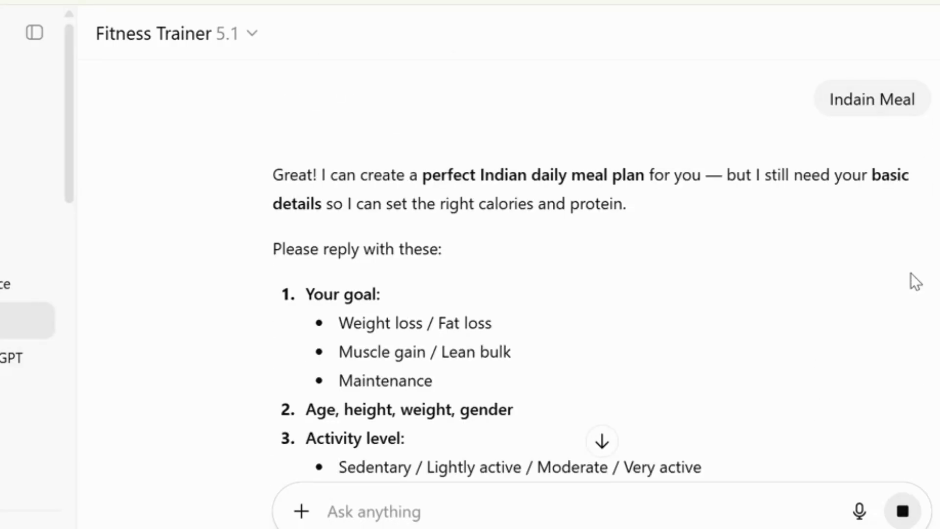
Step: Read the follow-up request for details and reply with "Calories"
scroll(914, 281, "down", 10)
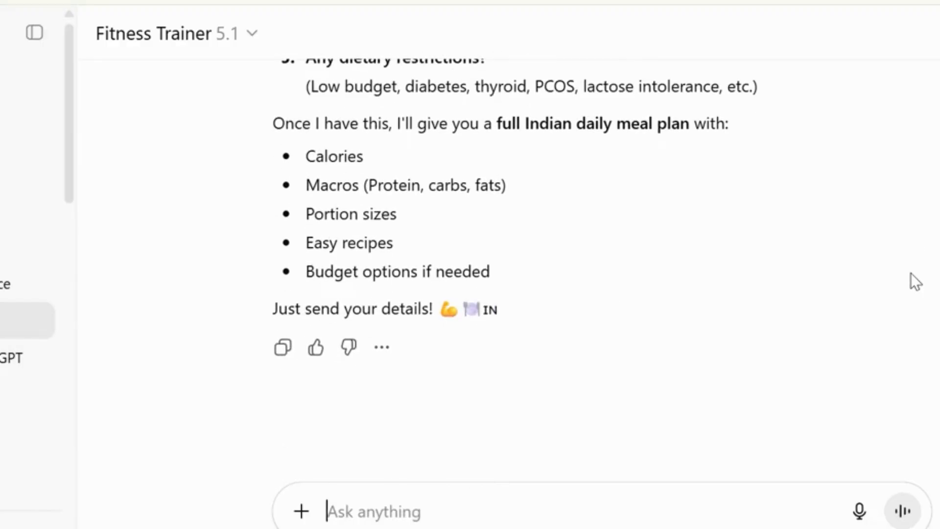
type("Cal")
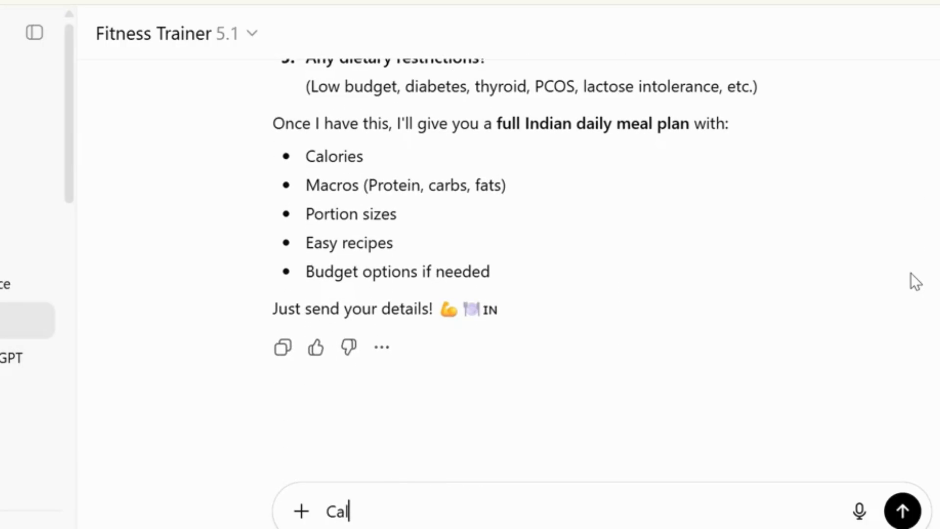
type("ories")
key("Return")
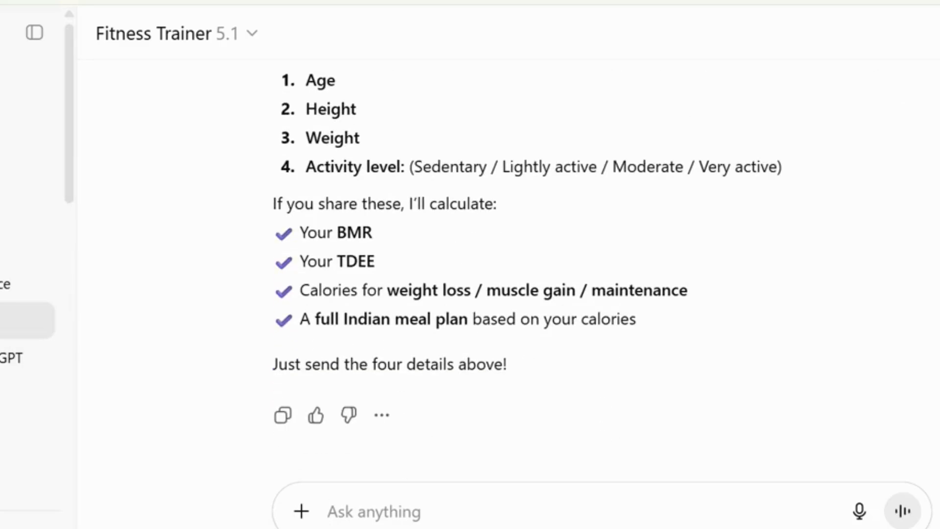
Step: Send the requested age, height, weight and activity level as "21, 5.10, 65kg, Very Active"
type("21")
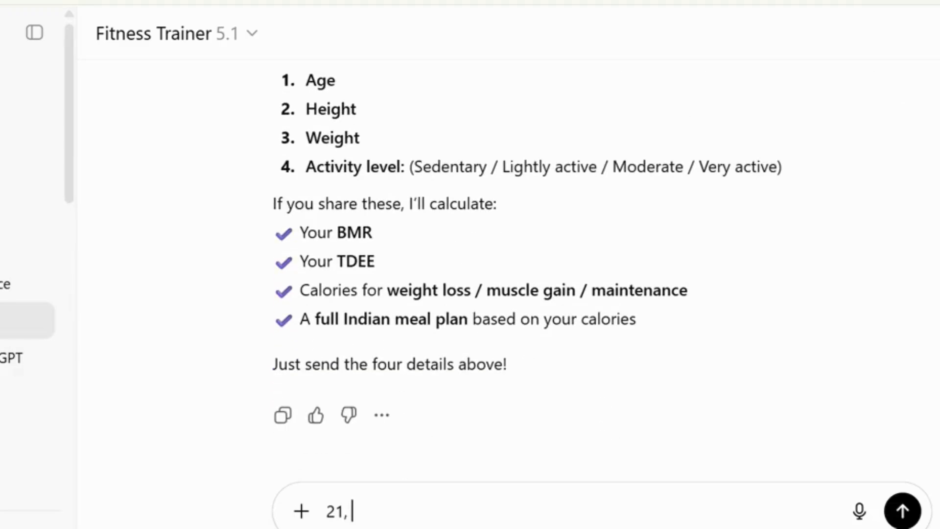
type(", 5.10, 6")
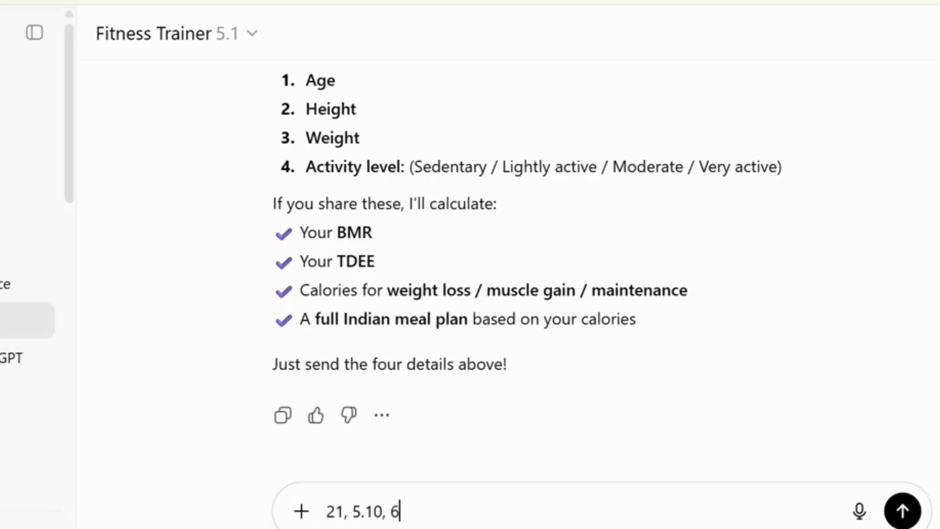
type("5kg, ")
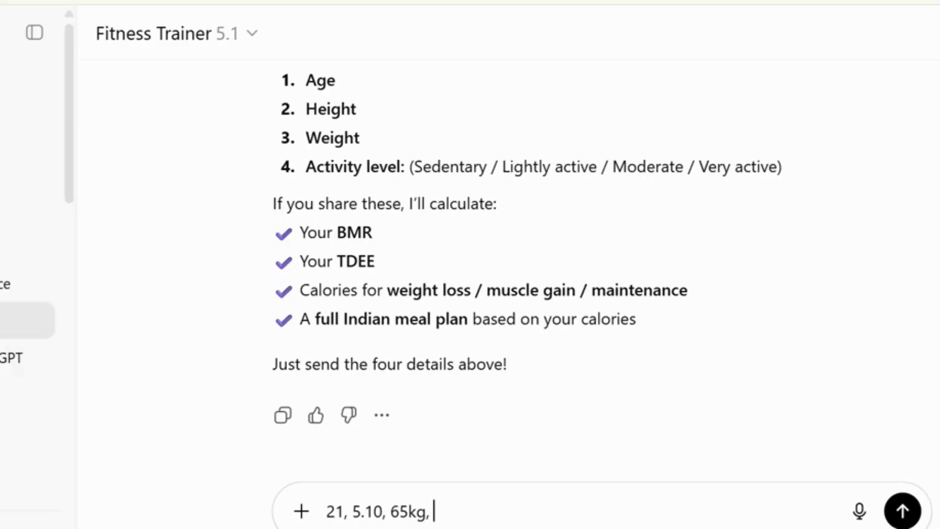
type("Very Acti")
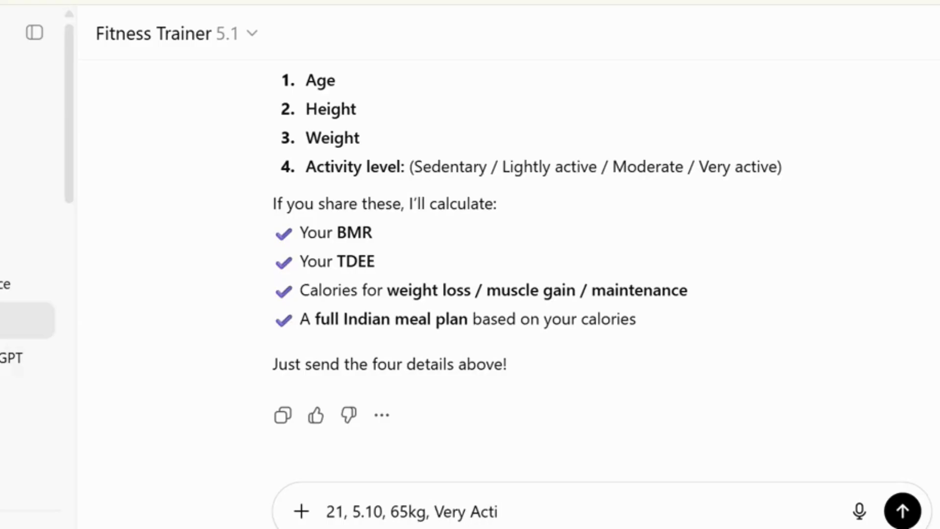
type("ve")
key("Return")
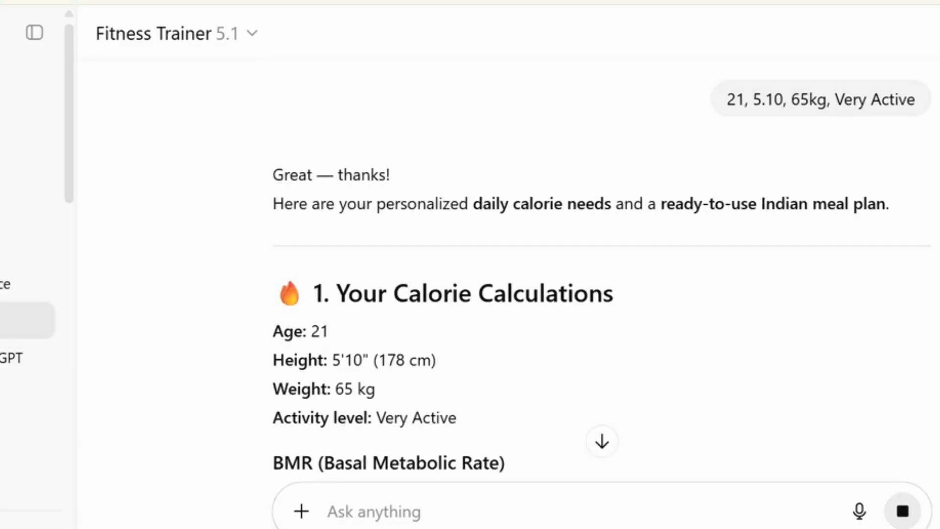
Step: Read through the generated answer to its end, including the calorie targets, the Indian meal plan, daily totals and weekly progress tracking
scroll(602, 269, "down", 9)
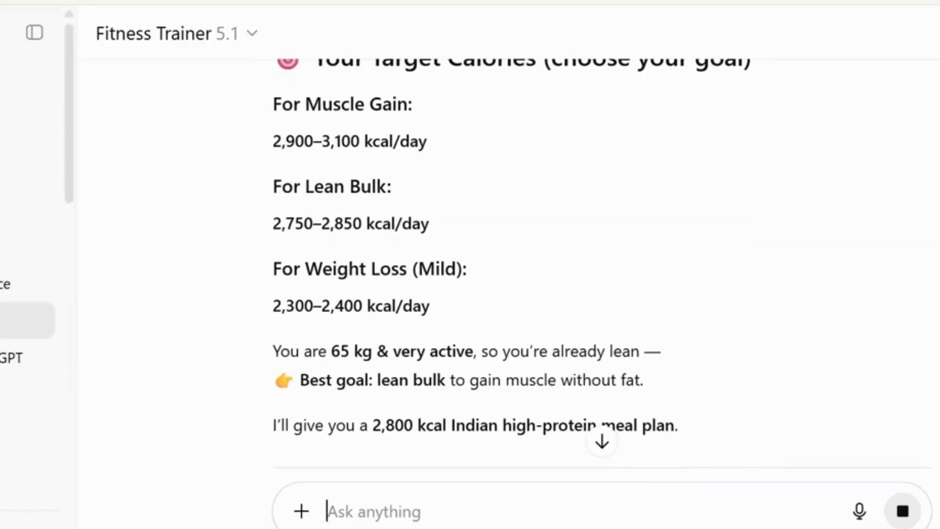
scroll(600, 267, "down", 10)
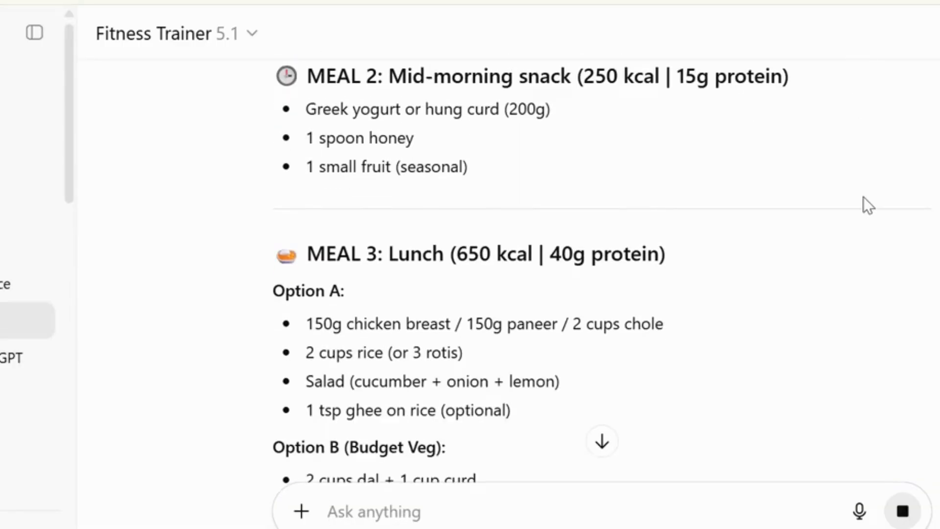
scroll(863, 197, "down", 12)
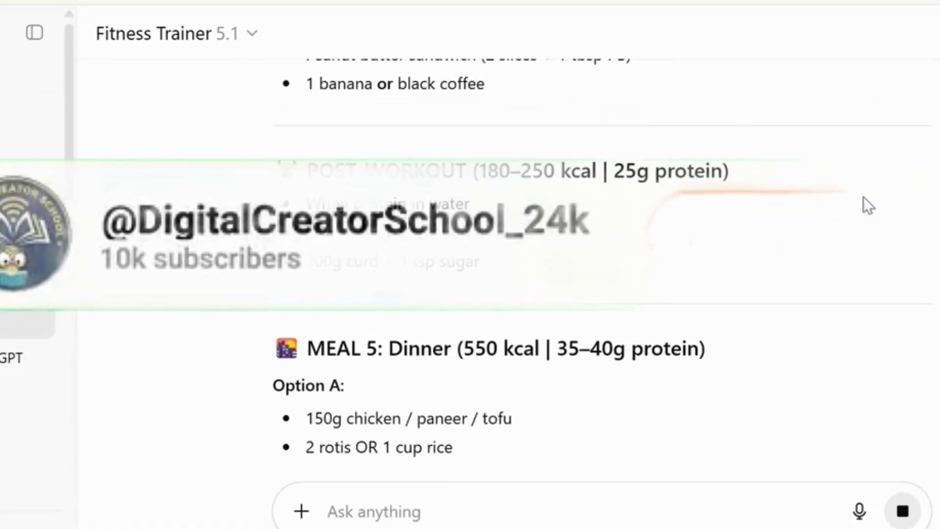
scroll(862, 197, "down", 15)
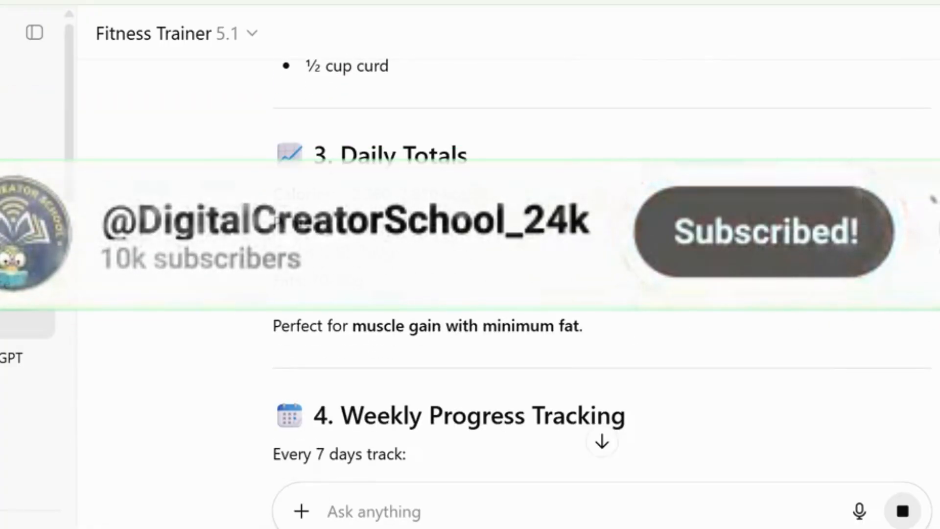
scroll(863, 197, "down", 10)
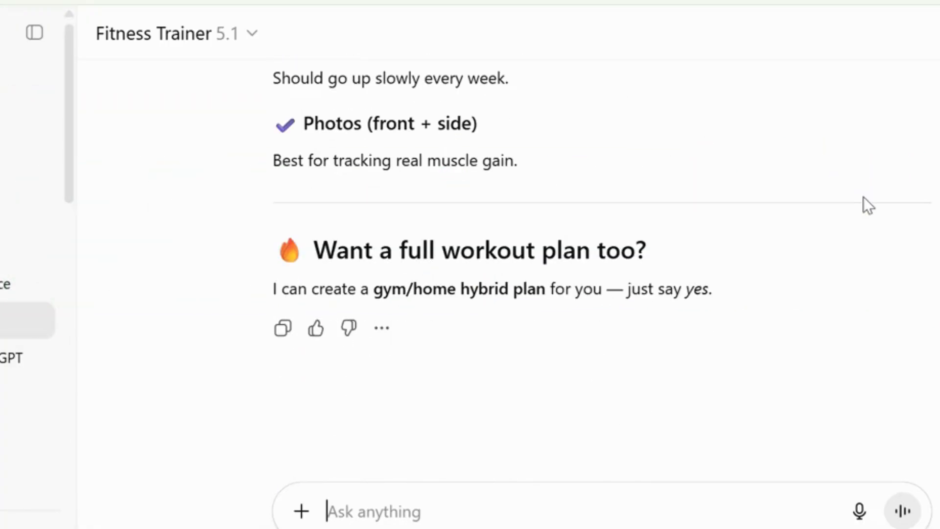